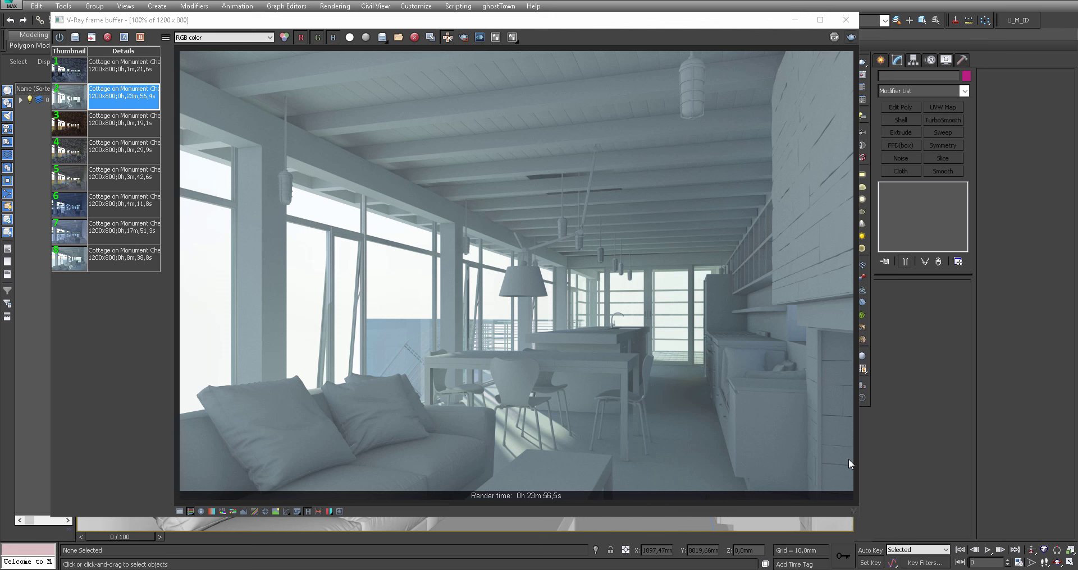
Bring the V-Ray frame buffer with the earlier test renders forward to review them
click(787, 456)
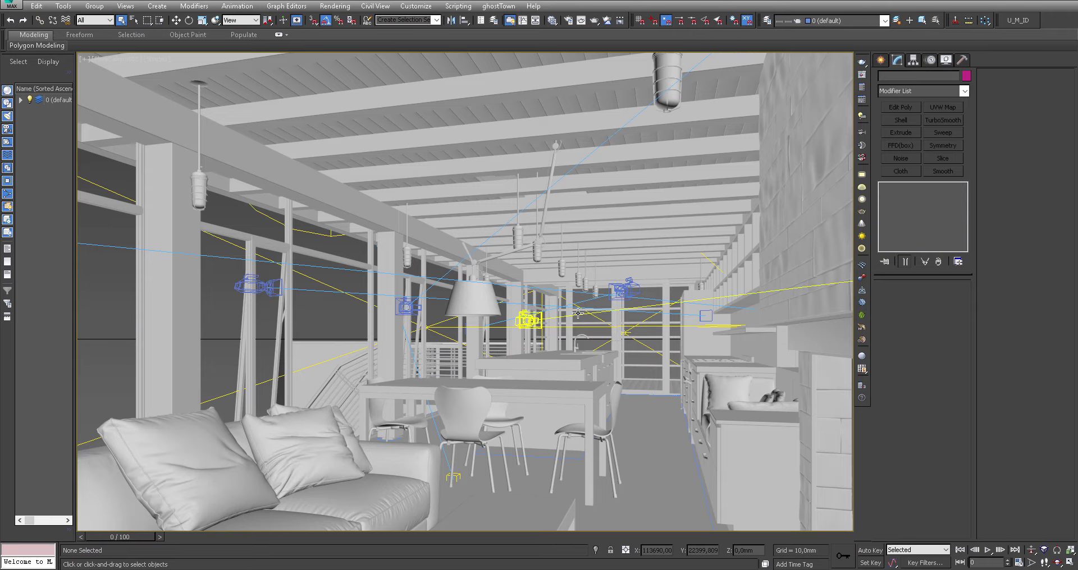
Zoom out to see the whole building and select the VRaySun001 sun light
scroll(577, 313, down, 5)
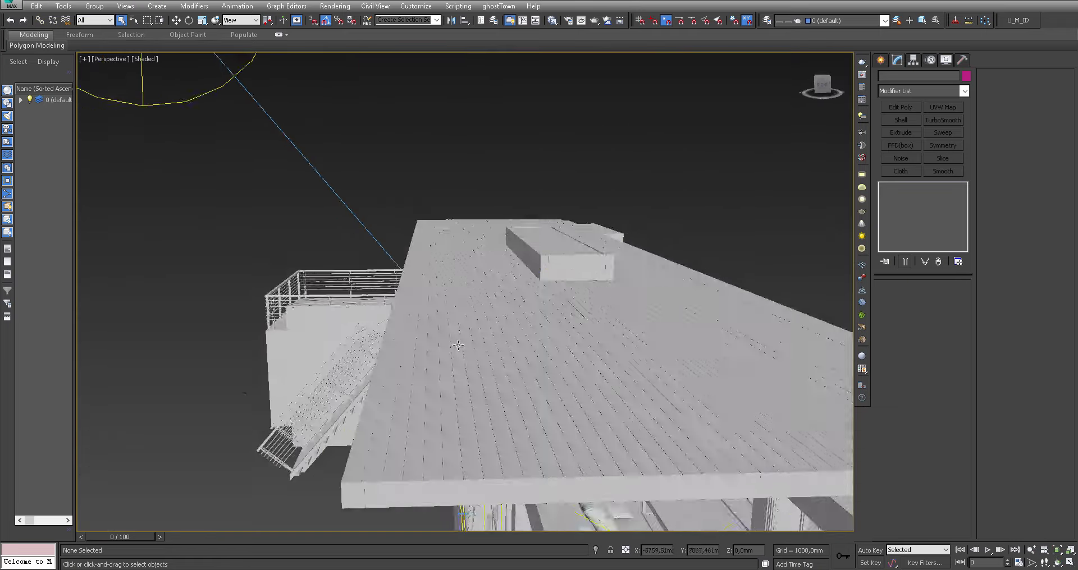
mouse_move(578, 312)
alt+middle_down()
mouse_move(410, 375)
mouse_move(319, 349)
mouse_move(253, 122)
alt+middle_up()
scroll(481, 350, down, 3)
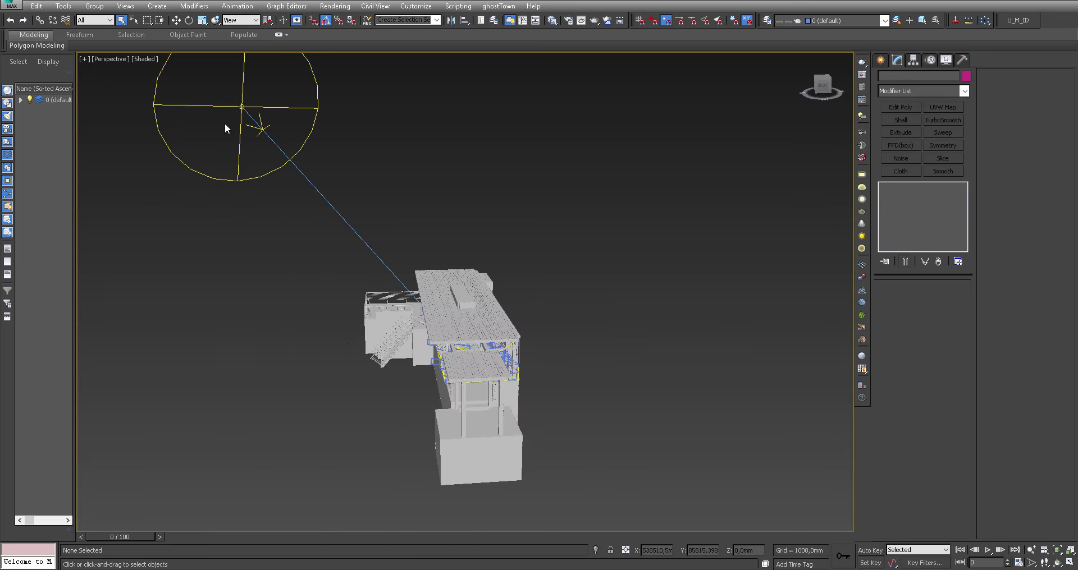
click(229, 106)
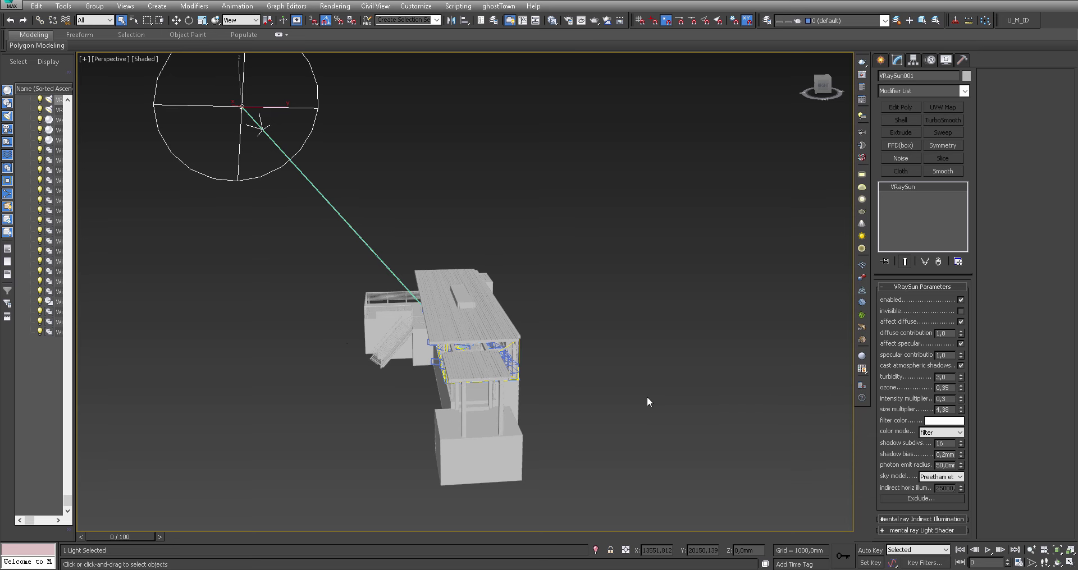
Orbit to look down on the building and call up the Select Camera list
alt+middle_drag(413, 392, 430, 382)
scroll(598, 323, up, 3)
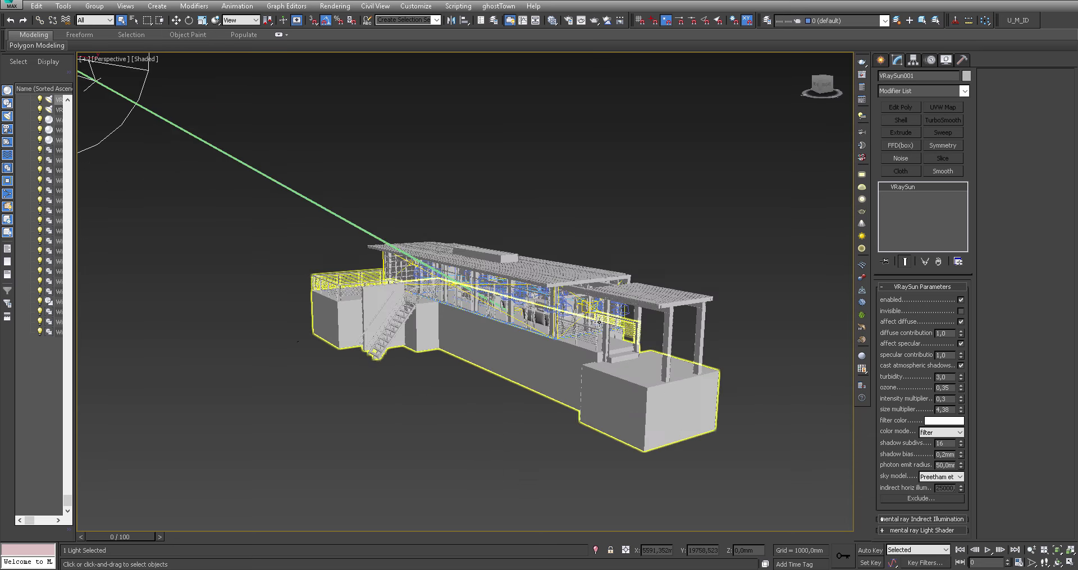
scroll(598, 323, up, 4)
mouse_move(598, 323)
alt+middle_down()
mouse_move(392, 328)
mouse_move(705, 306)
mouse_move(469, 322)
mouse_move(475, 339)
alt+middle_up()
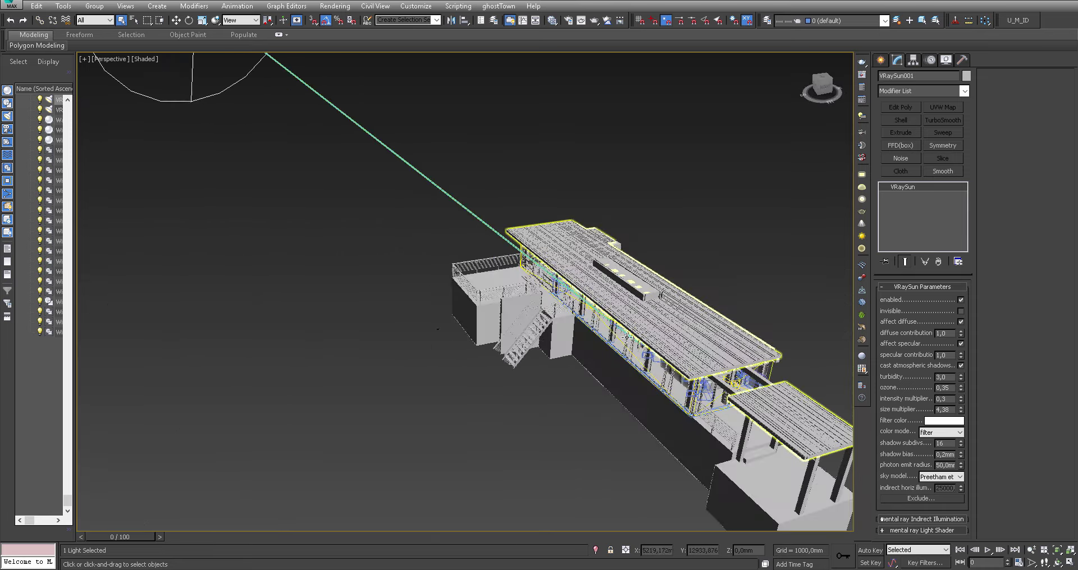
key(c)
double_click(509, 212)
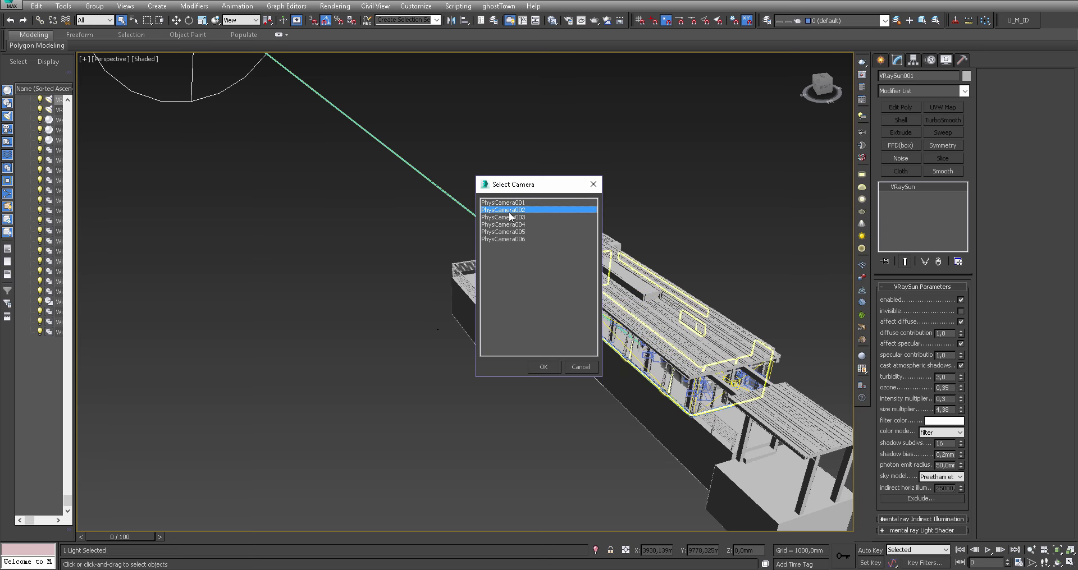
right_click(384, 285)
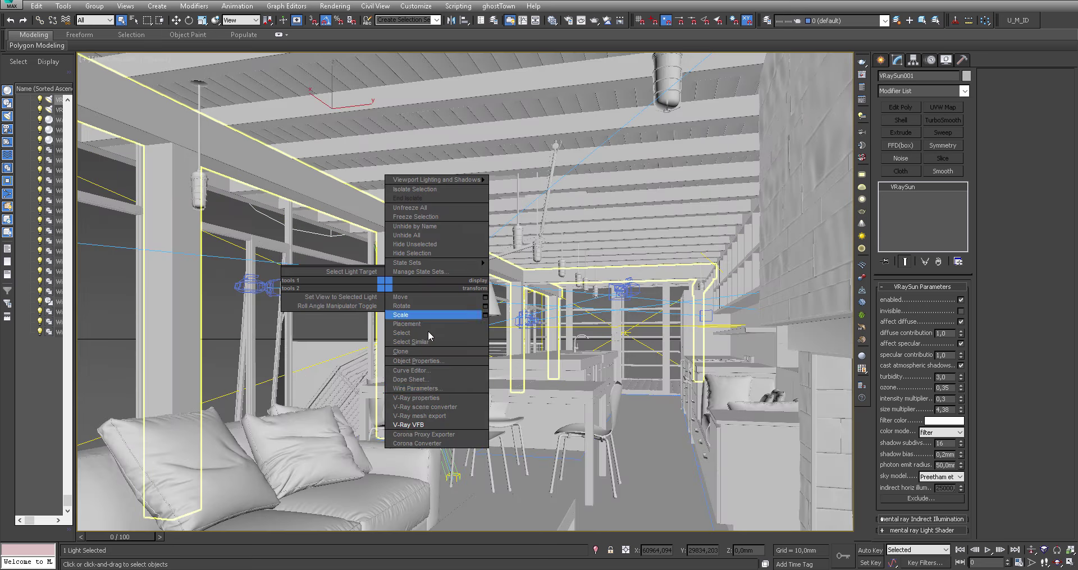
click(429, 428)
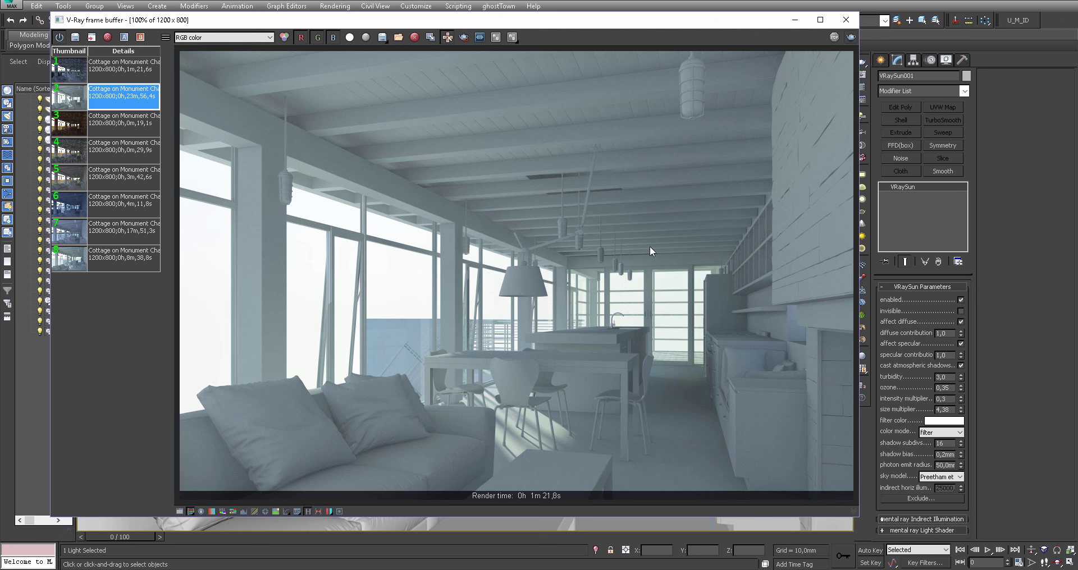
click(847, 22)
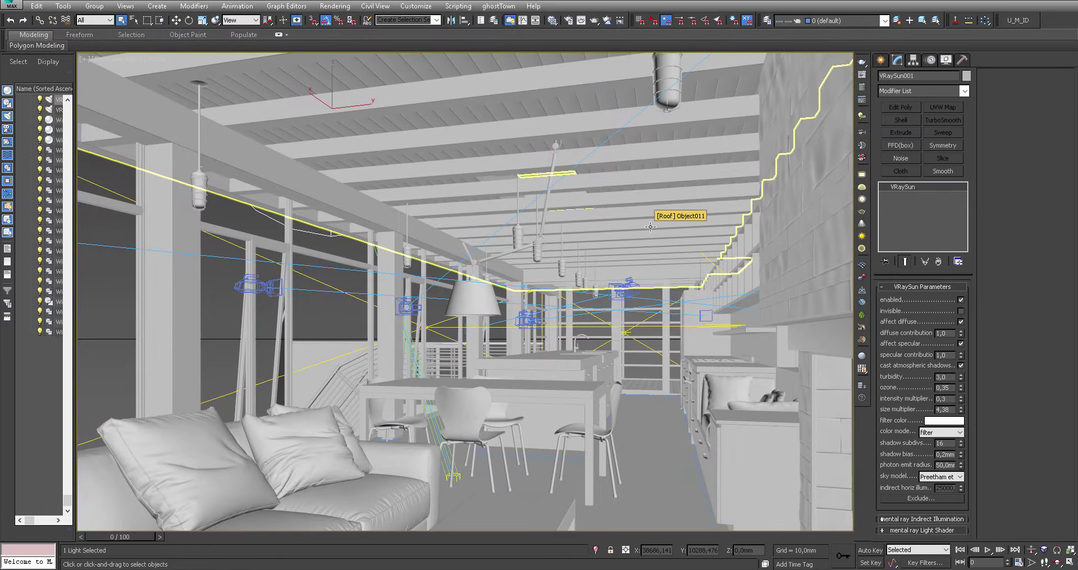
In the V-Ray Light Lister, switch off Portal_01, Portal_03 and VRaySun001
alt+middle_drag(650, 226, 534, 370)
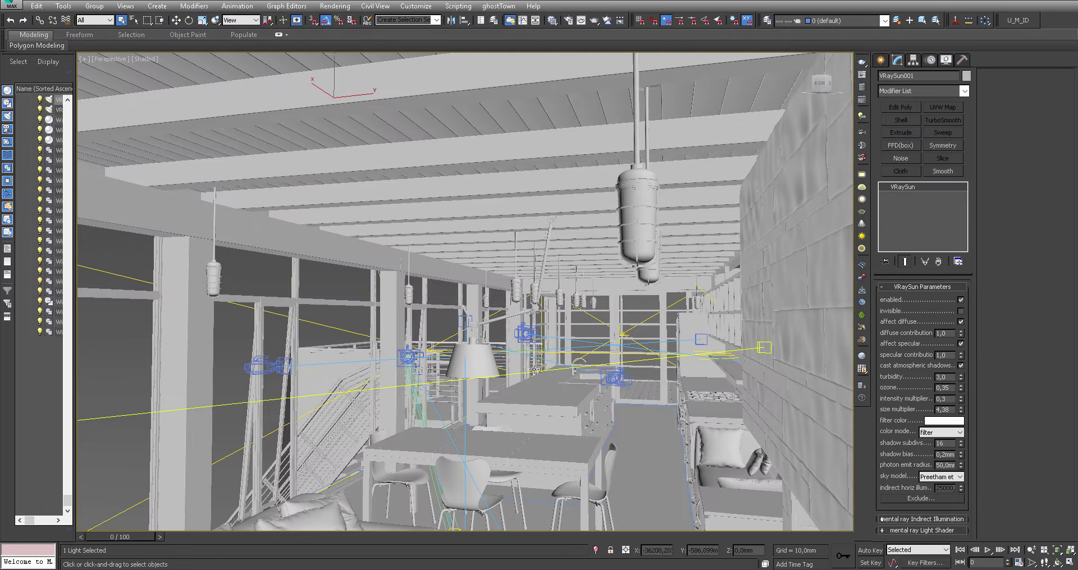
scroll(534, 370, down, 10)
scroll(483, 369, down, 5)
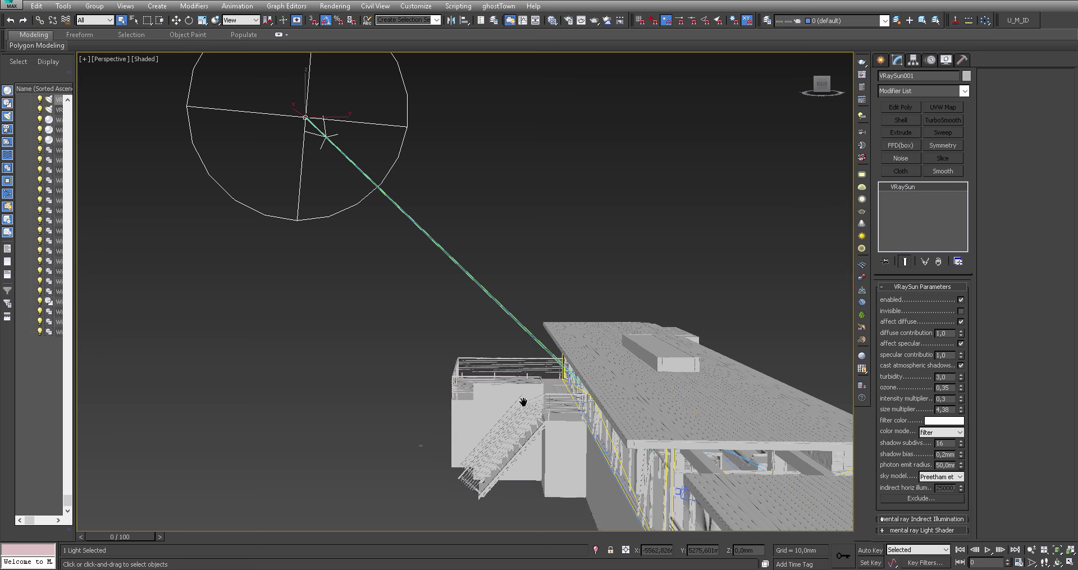
alt+middle_drag(523, 402, 716, 207)
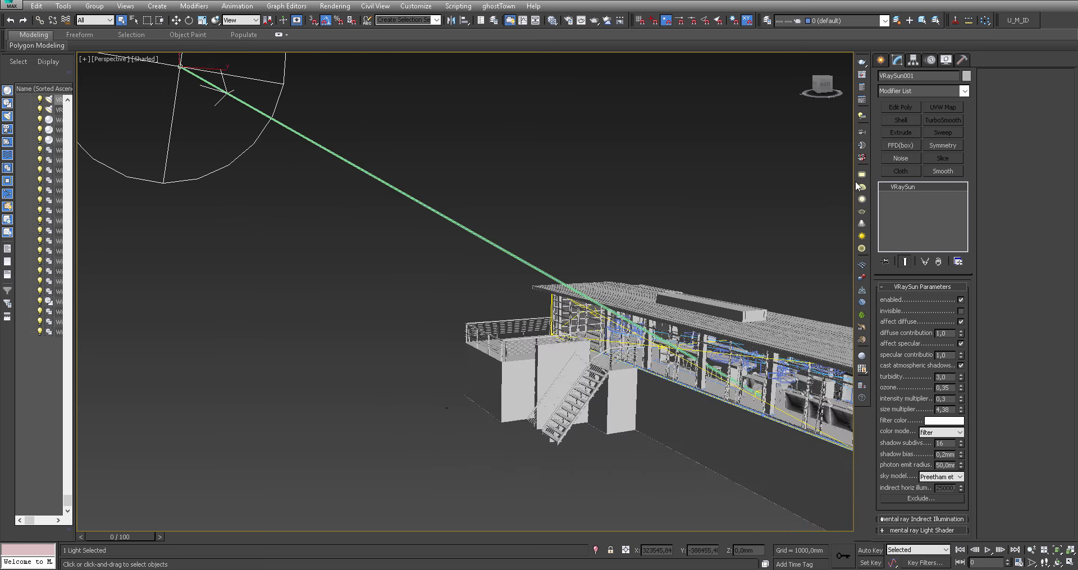
click(862, 117)
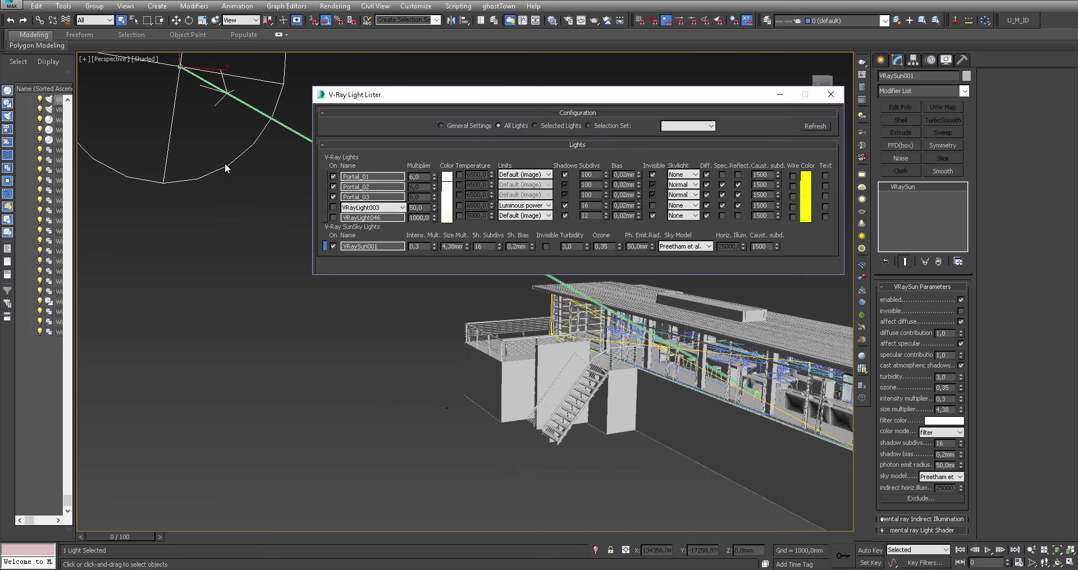
click(333, 177)
click(332, 196)
click(333, 246)
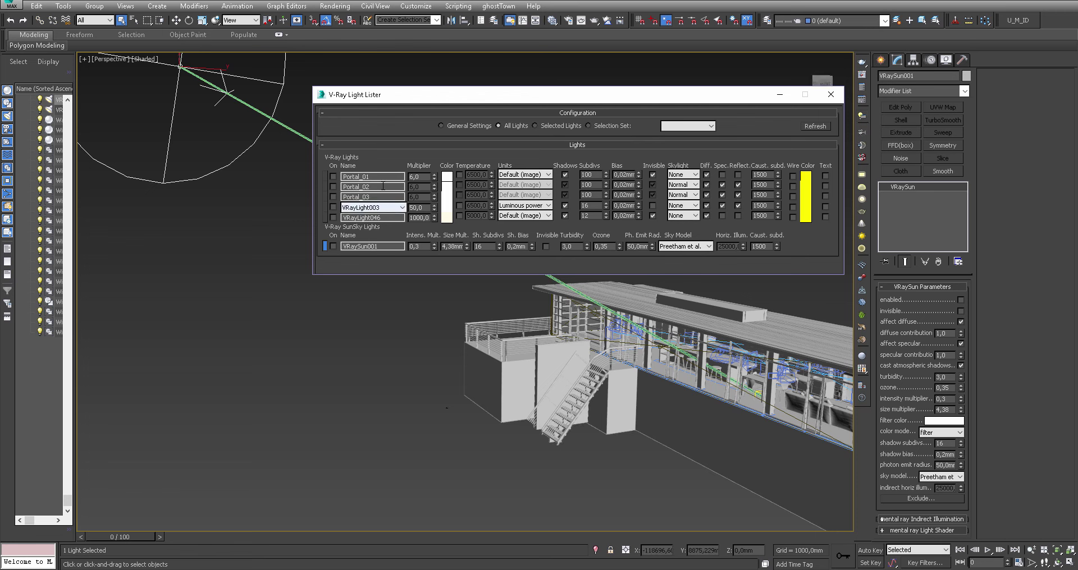
click(830, 95)
Deselect the sun and place a Dome-type VRayLight, VRayLight047, beside the building
click(565, 471)
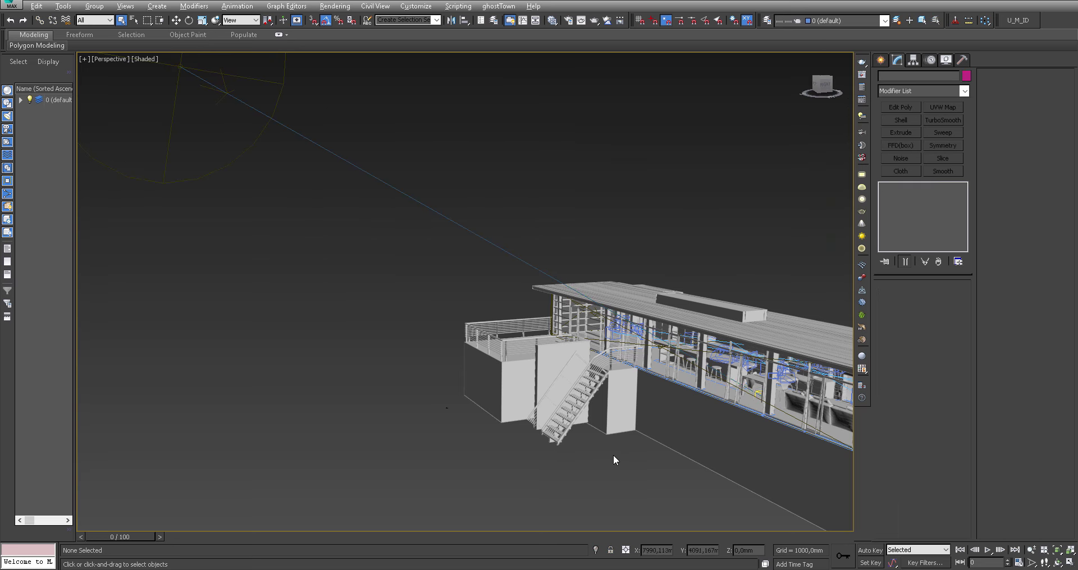
mouse_move(614, 457)
alt+middle_down()
mouse_move(599, 477)
mouse_move(505, 402)
mouse_move(500, 385)
mouse_move(542, 367)
alt+middle_up()
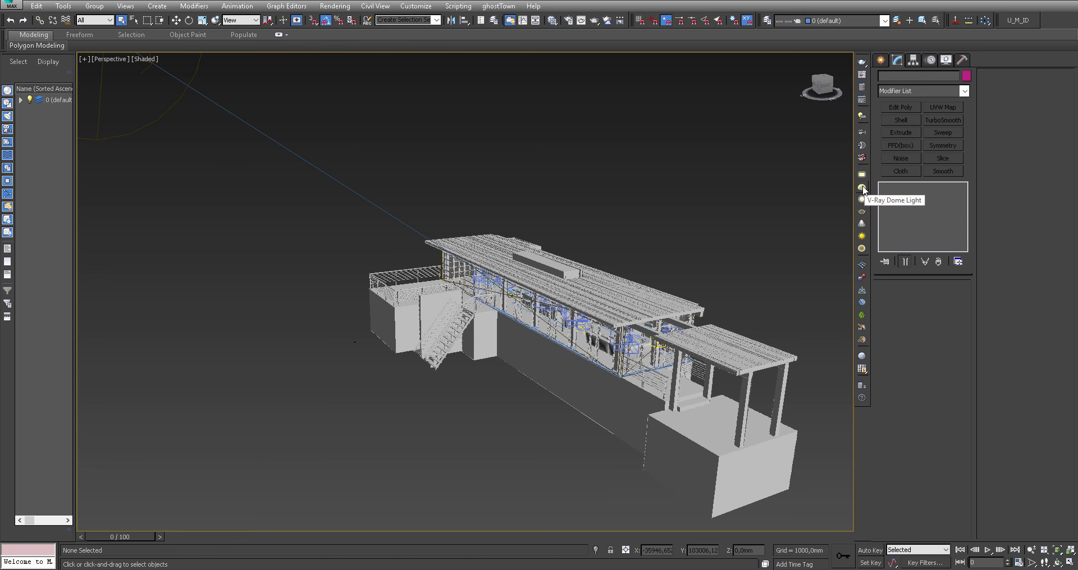
click(863, 188)
click(479, 411)
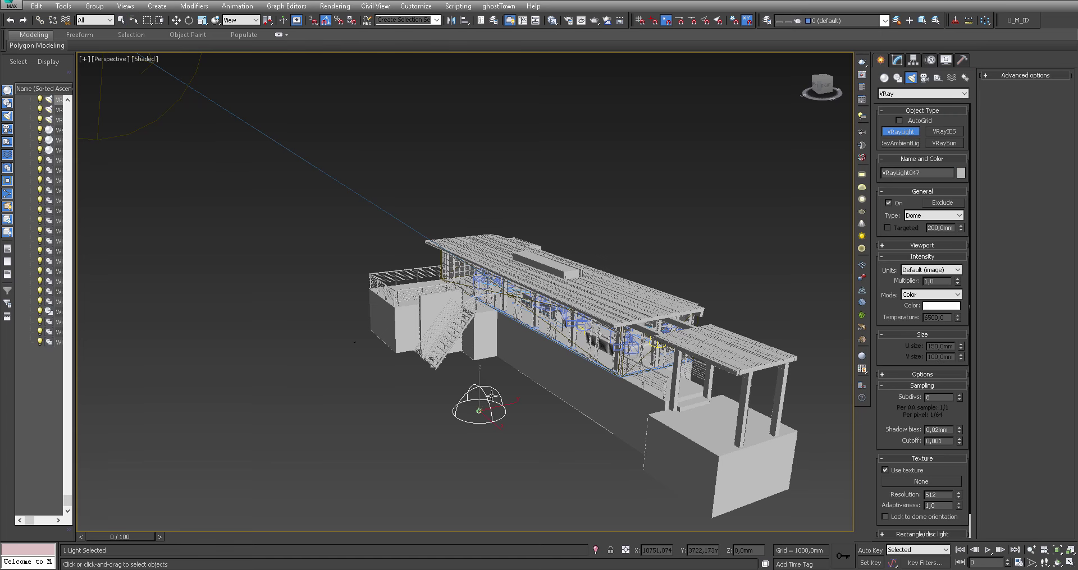
click(897, 61)
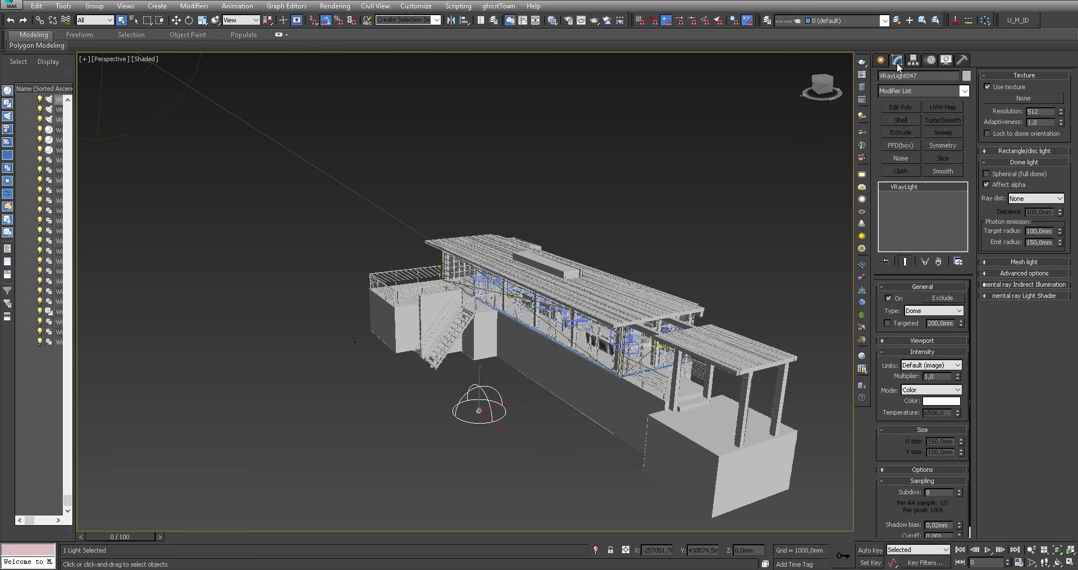
scroll(890, 379, down, 1)
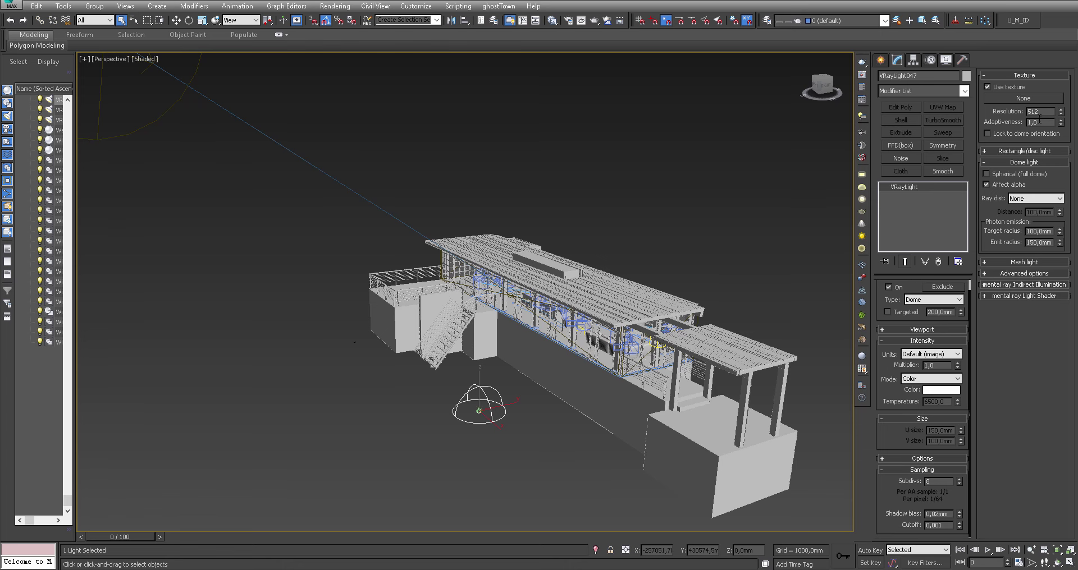
key(w)
alt+middle_drag(548, 388, 512, 431)
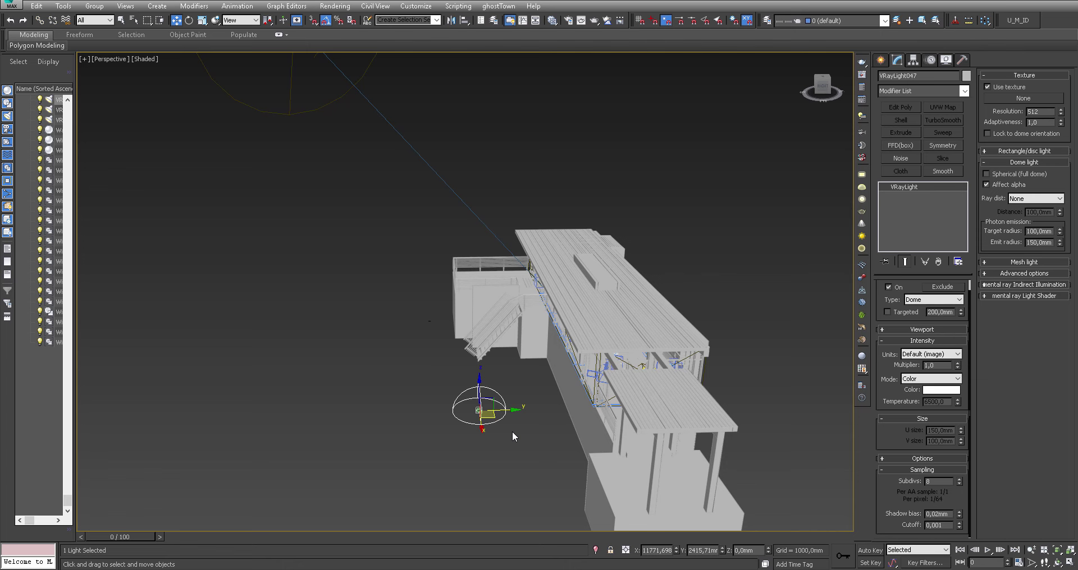
Check the VRaySky map in Environment and Effects, then close that window
key(8)
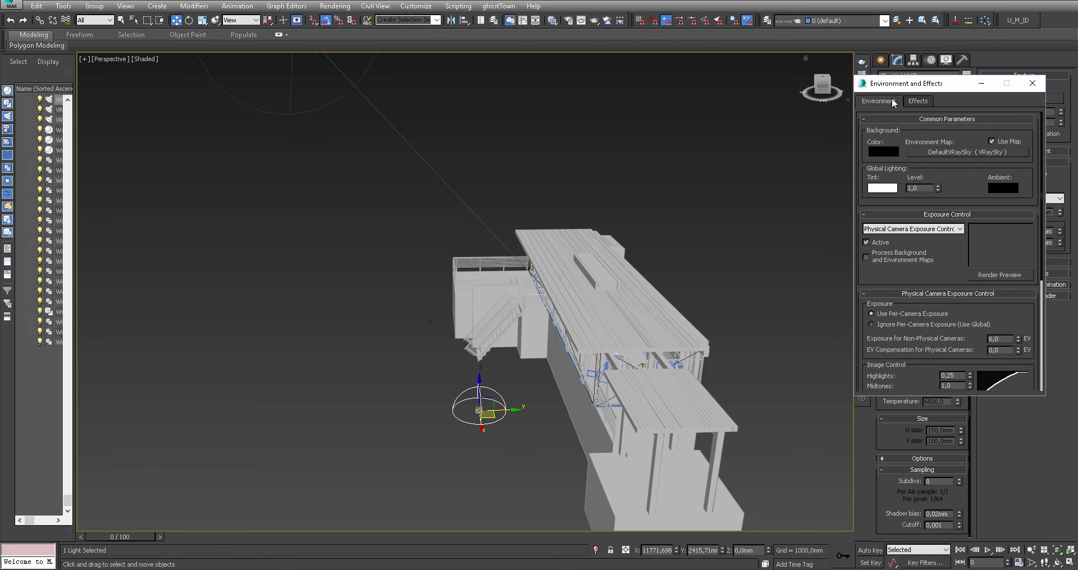
drag(903, 86, 817, 81)
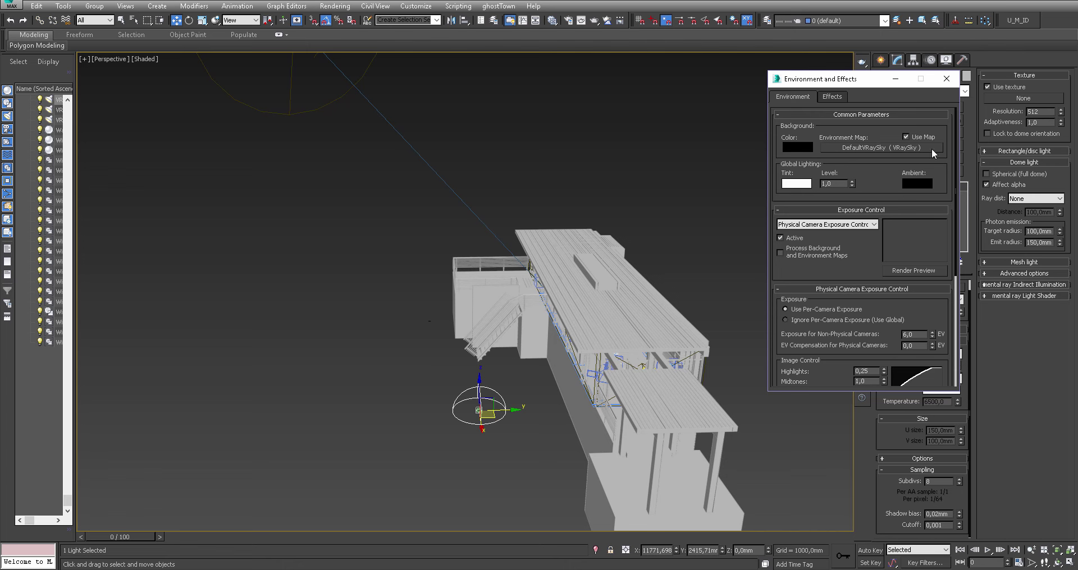
drag(882, 86, 798, 73)
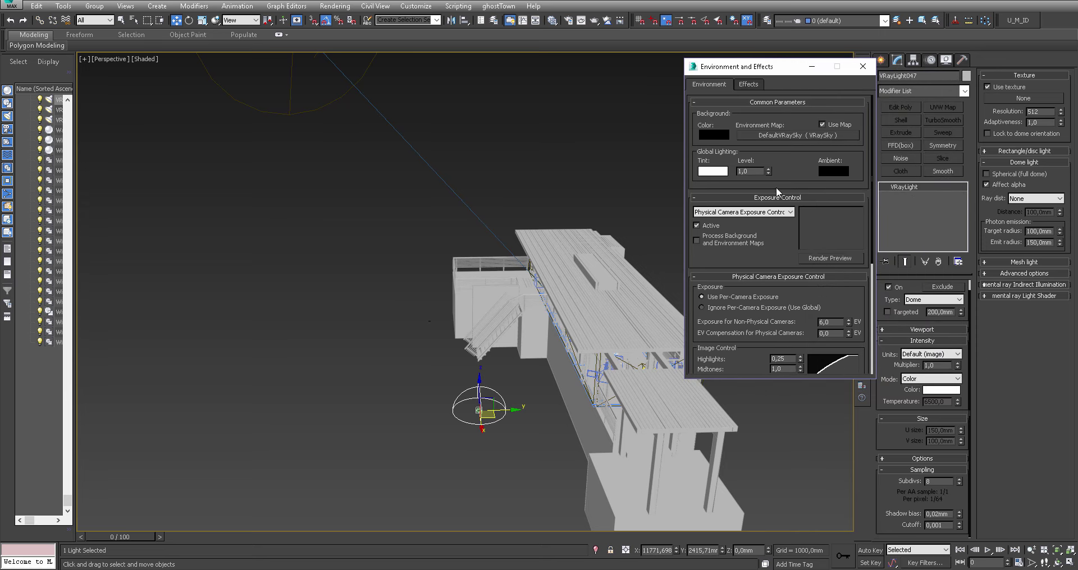
click(863, 66)
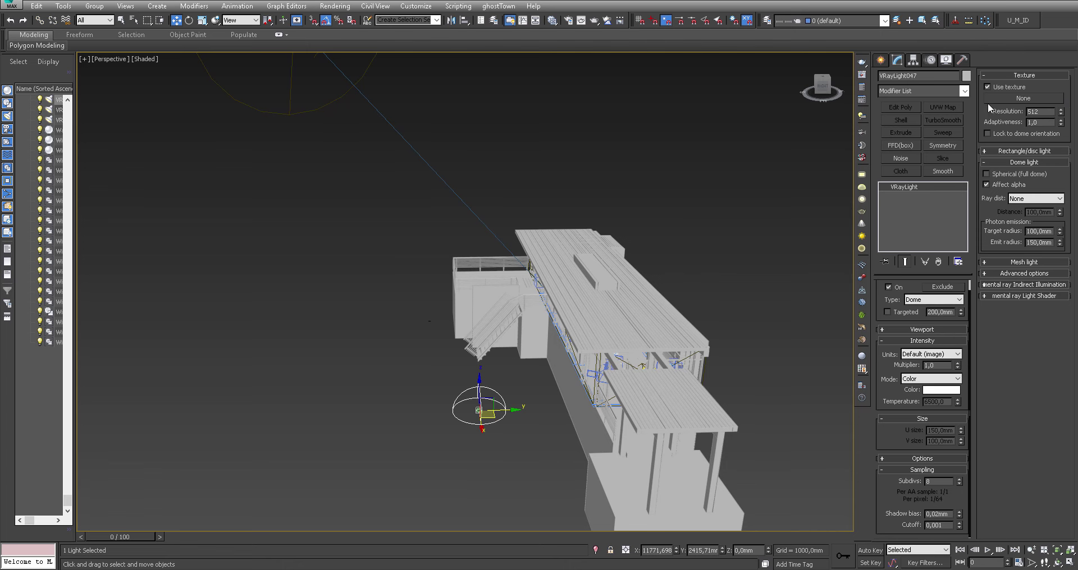
Assign a VRayHDRI map as the dome texture and open it as an instance in the Slate editor
click(1033, 97)
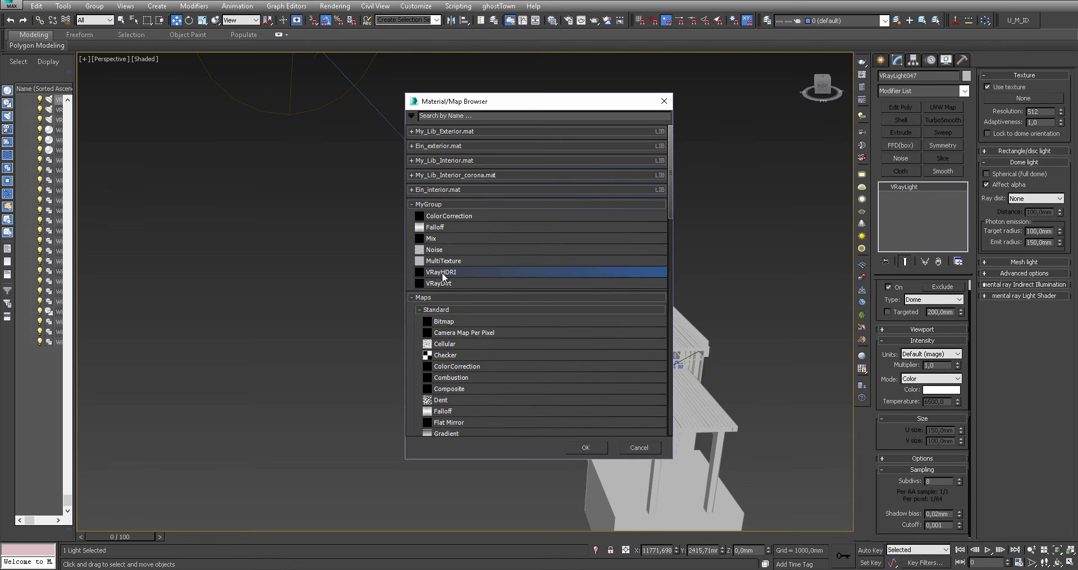
double_click(441, 272)
key(m)
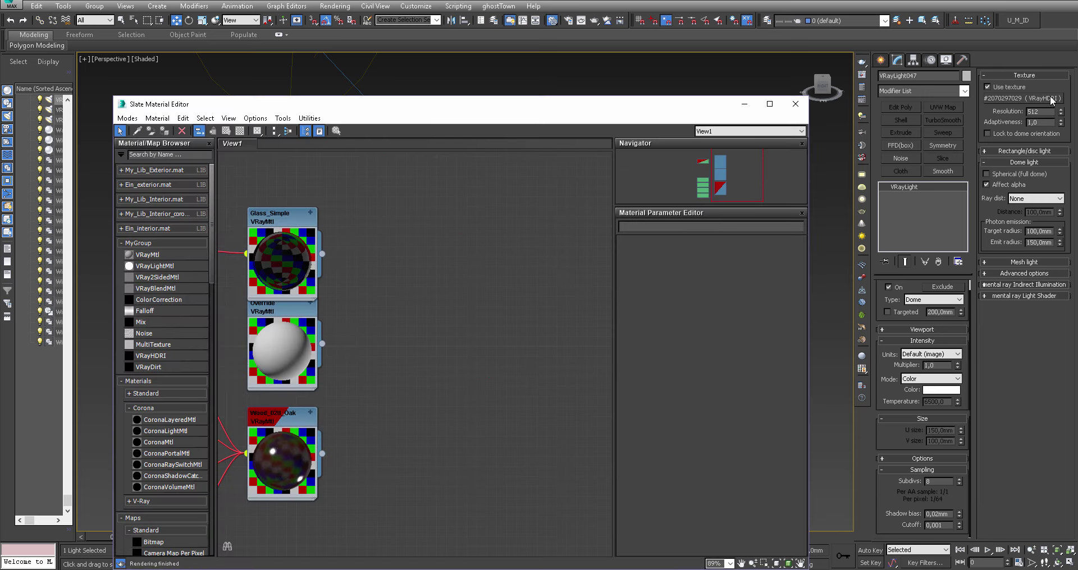
drag(486, 233, 482, 238)
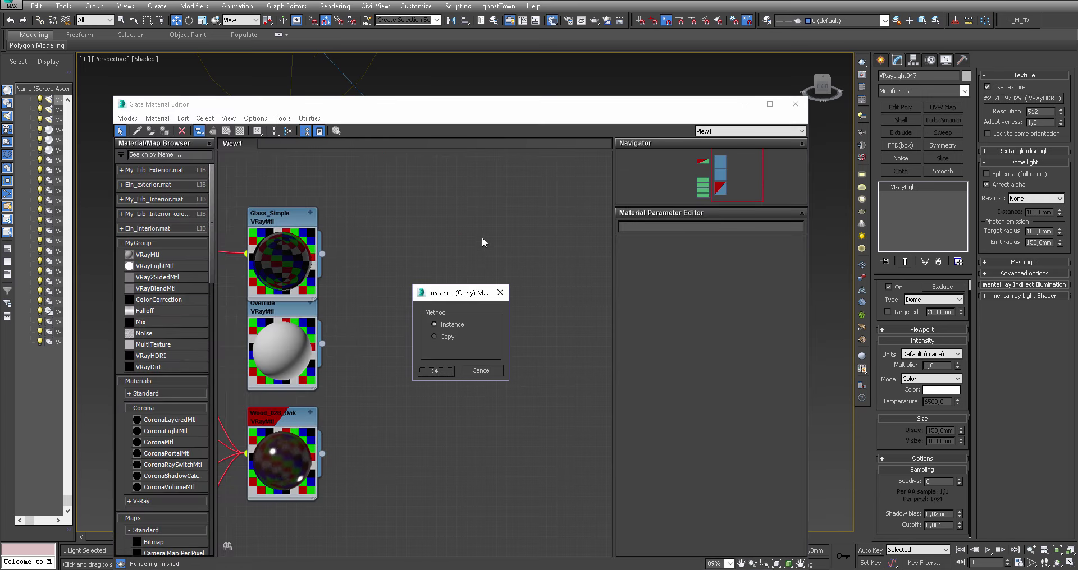
click(436, 371)
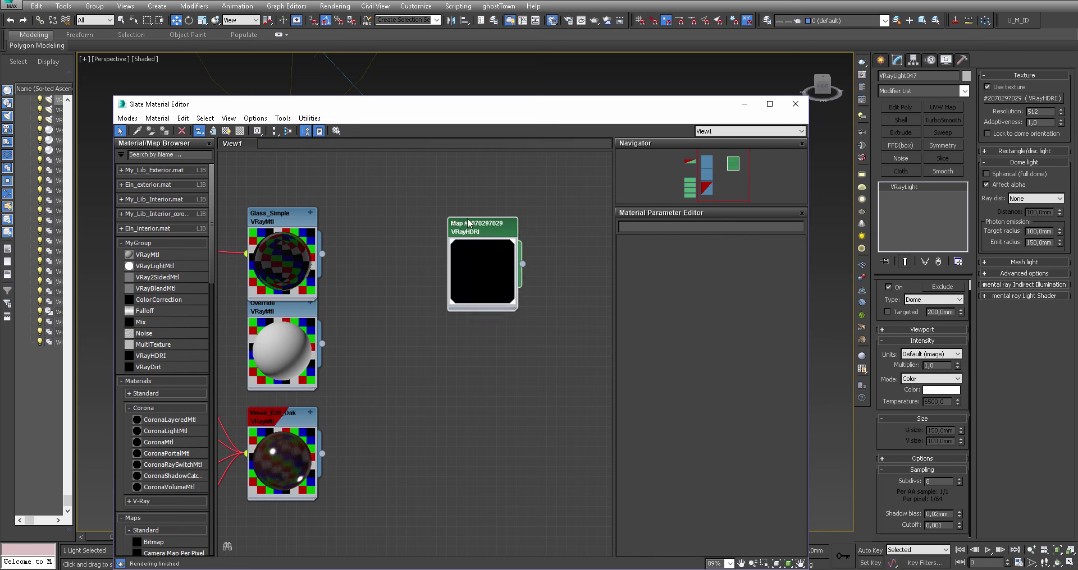
drag(469, 223, 458, 222)
double_click(480, 231)
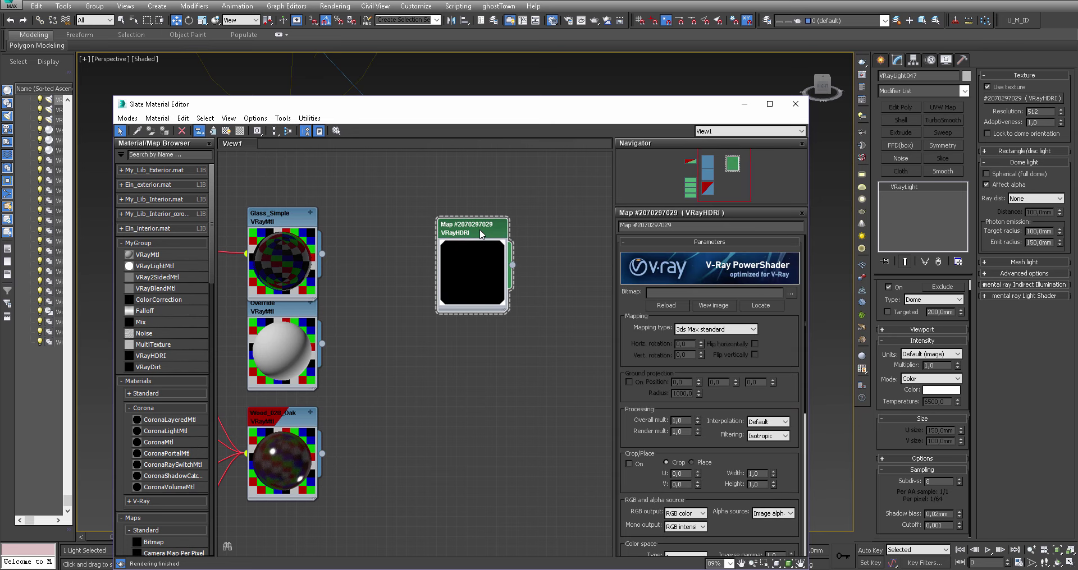
Load the 196-free-hdri-skies-com HDR file into the VRayHDRI map's bitmap
scroll(639, 340, down, 3)
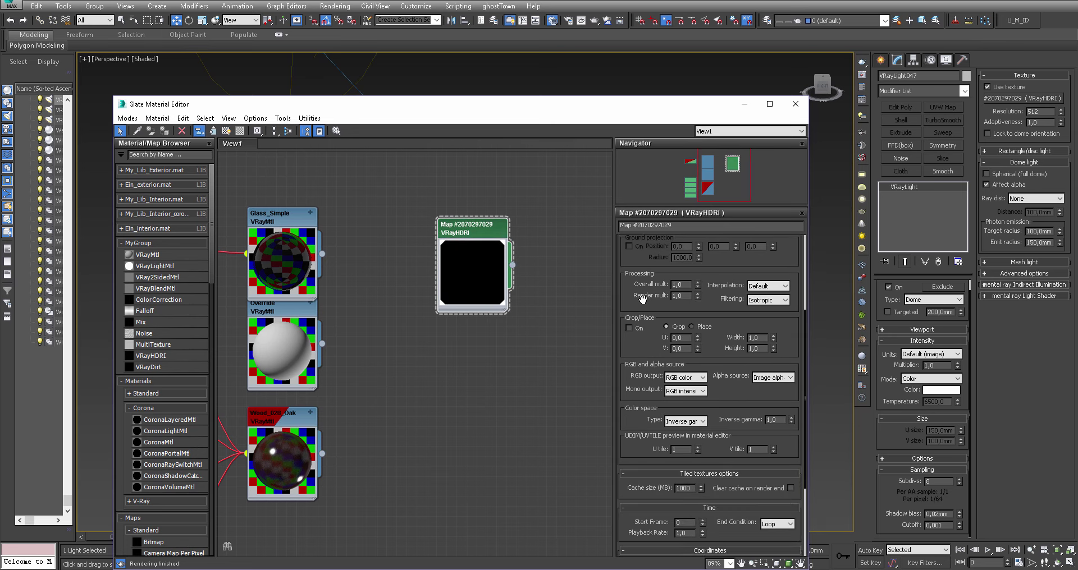
scroll(656, 393, up, 3)
scroll(791, 331, down, 3)
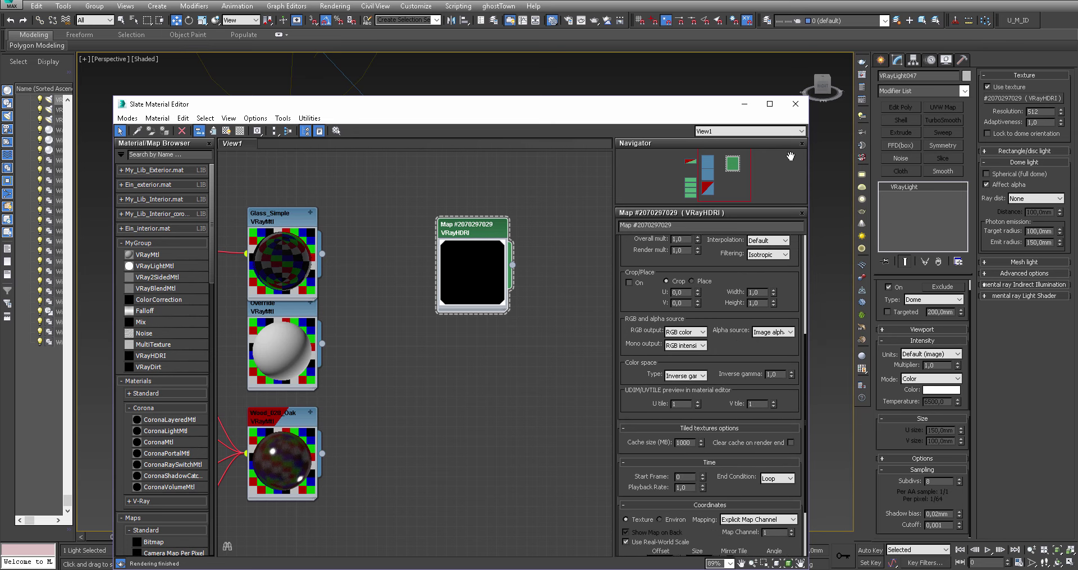
scroll(792, 331, down, 2)
scroll(794, 337, up, 5)
scroll(794, 340, up, 1)
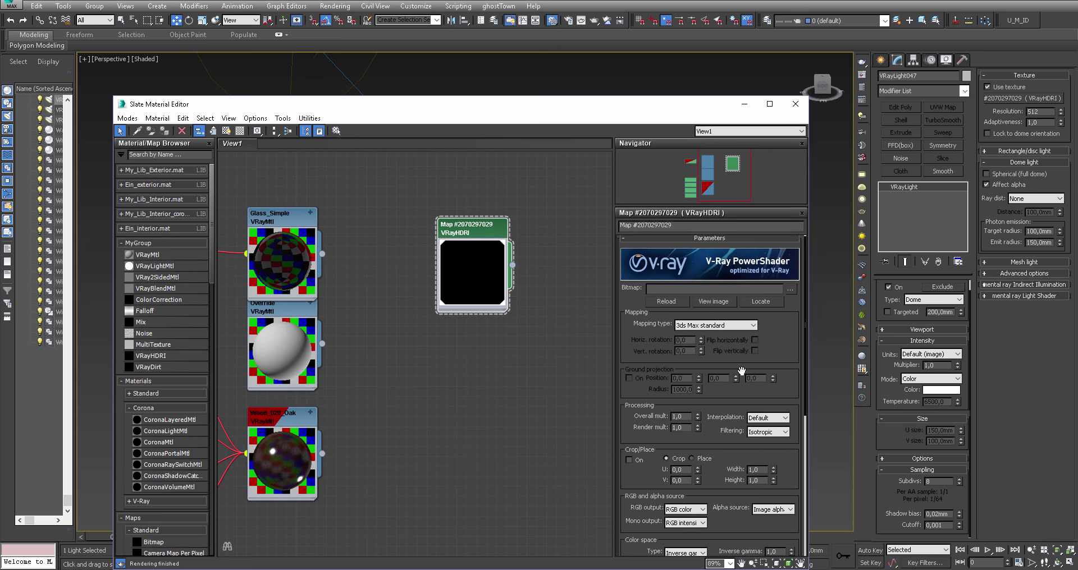
click(791, 289)
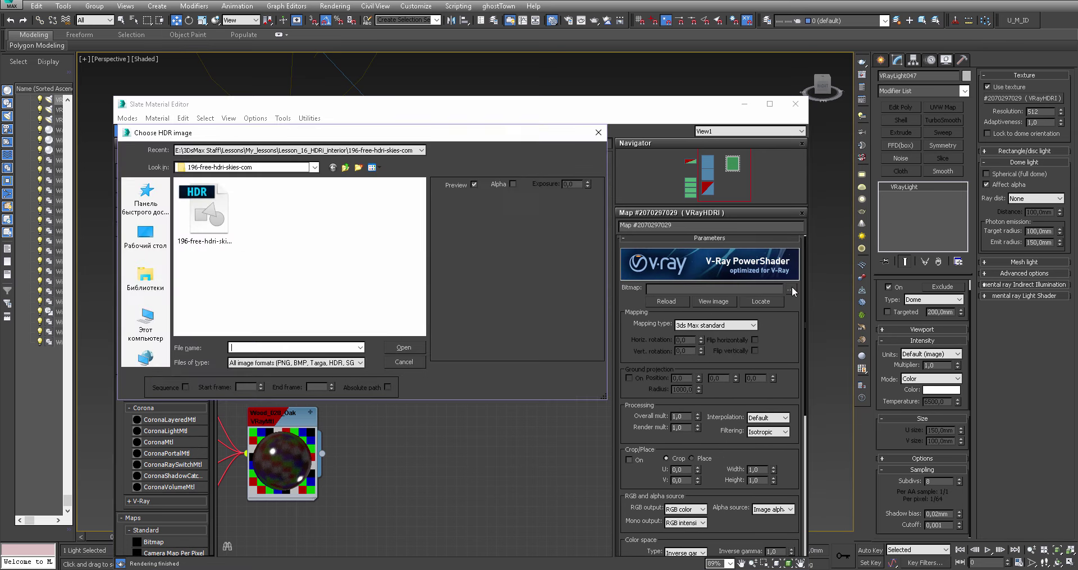
click(207, 219)
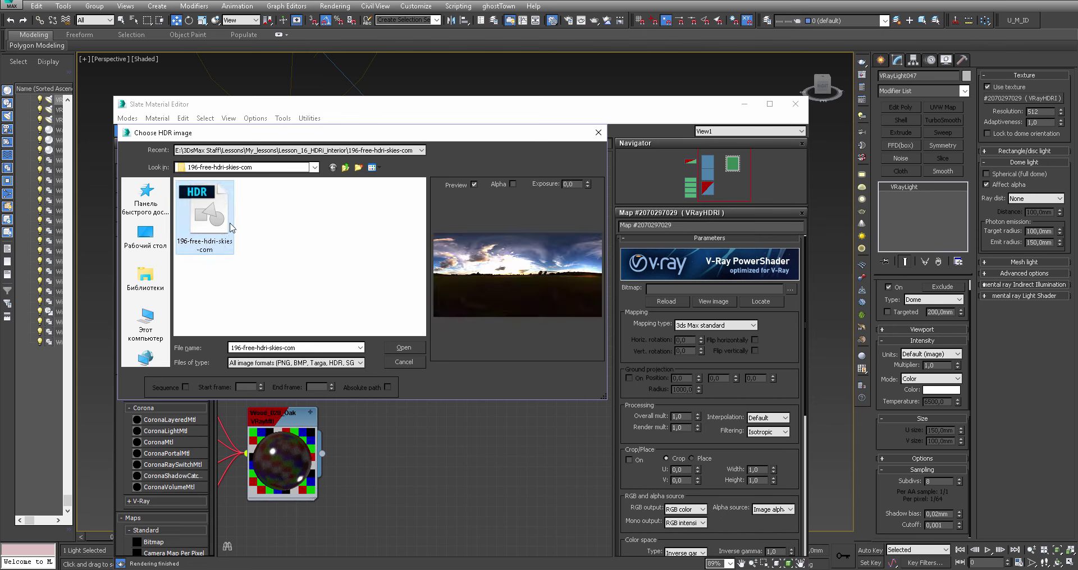
click(405, 348)
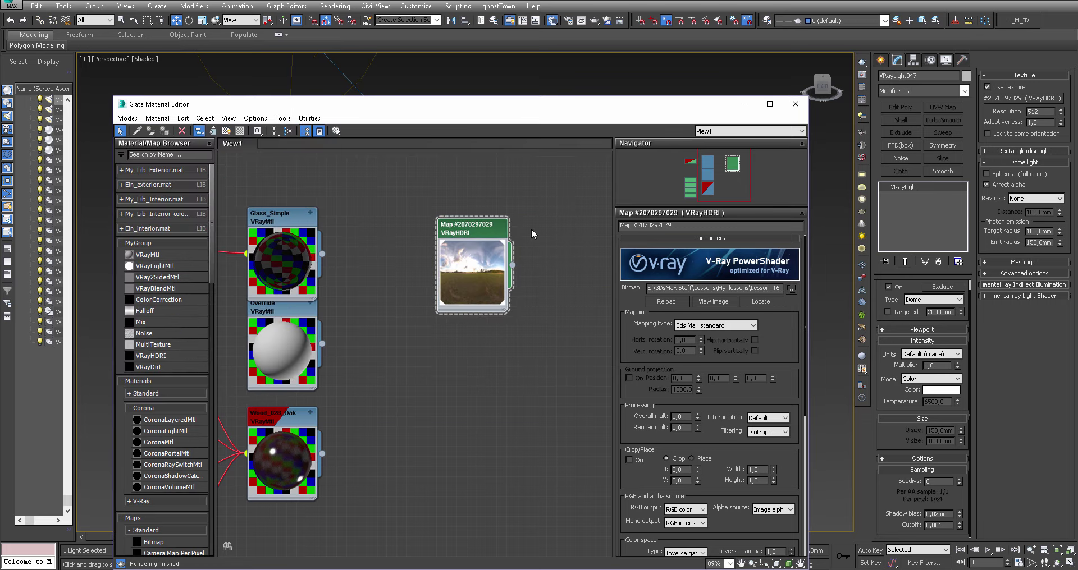
key(alt+Tab)
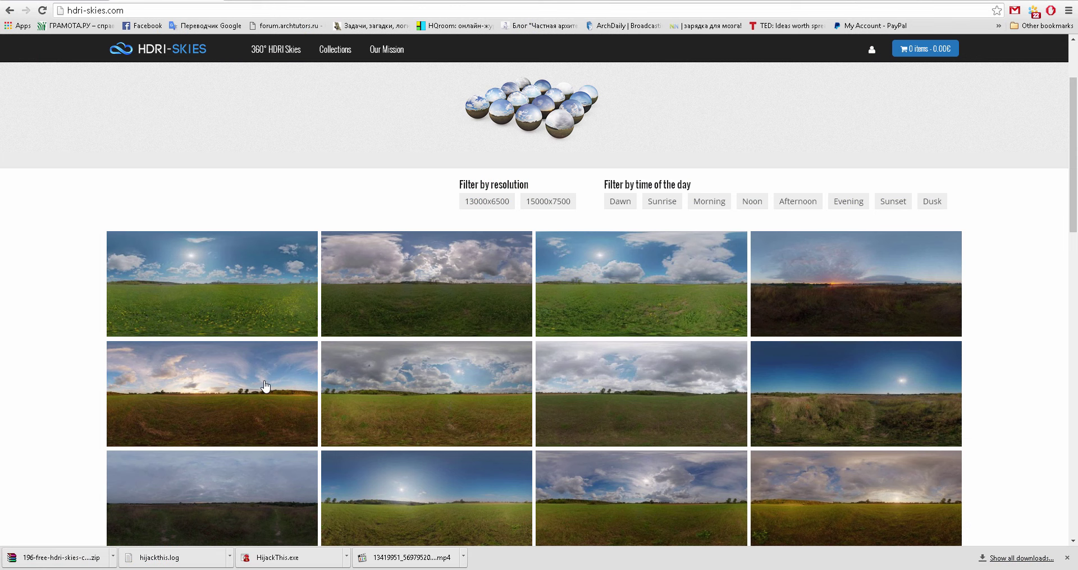
click(140, 10)
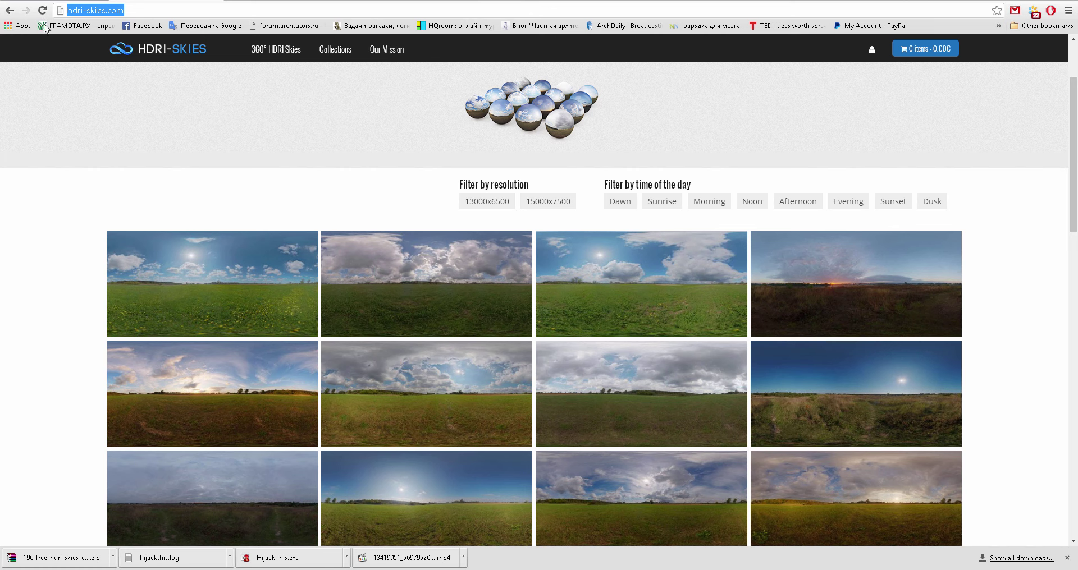
scroll(498, 292, down, 10)
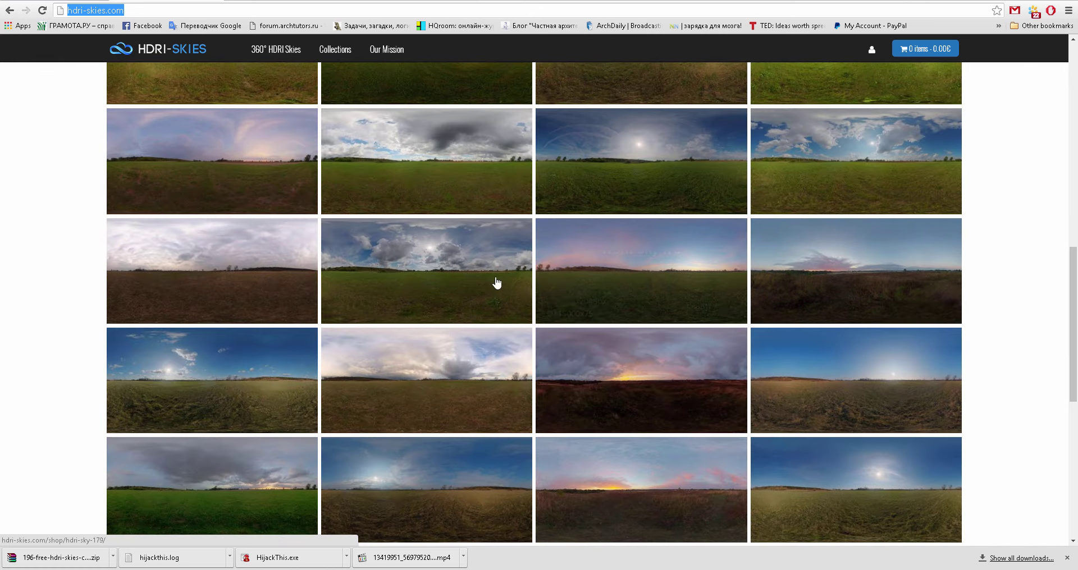
scroll(497, 282, down, 5)
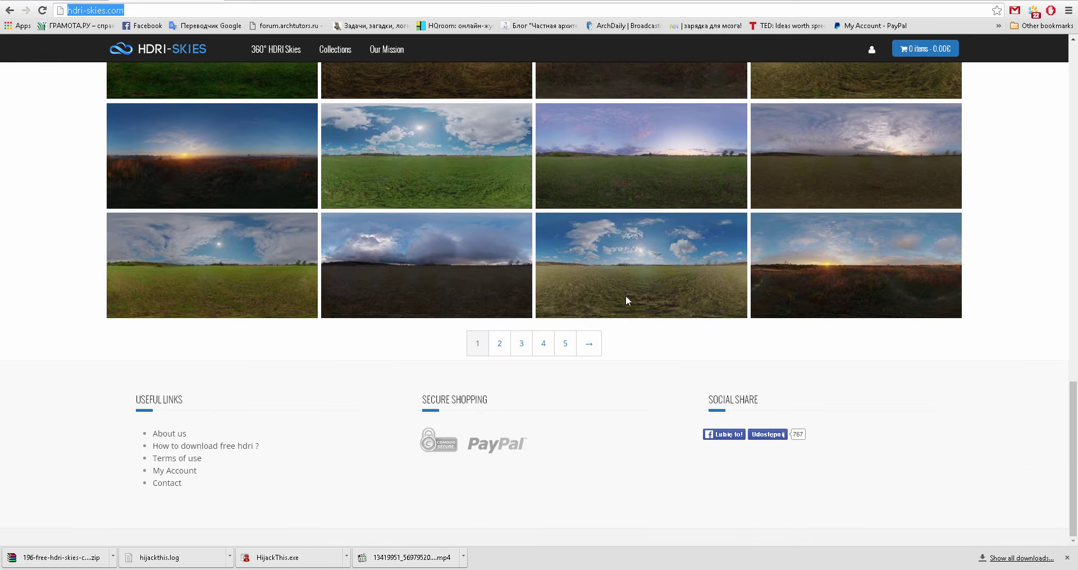
mouse_move(641, 264)
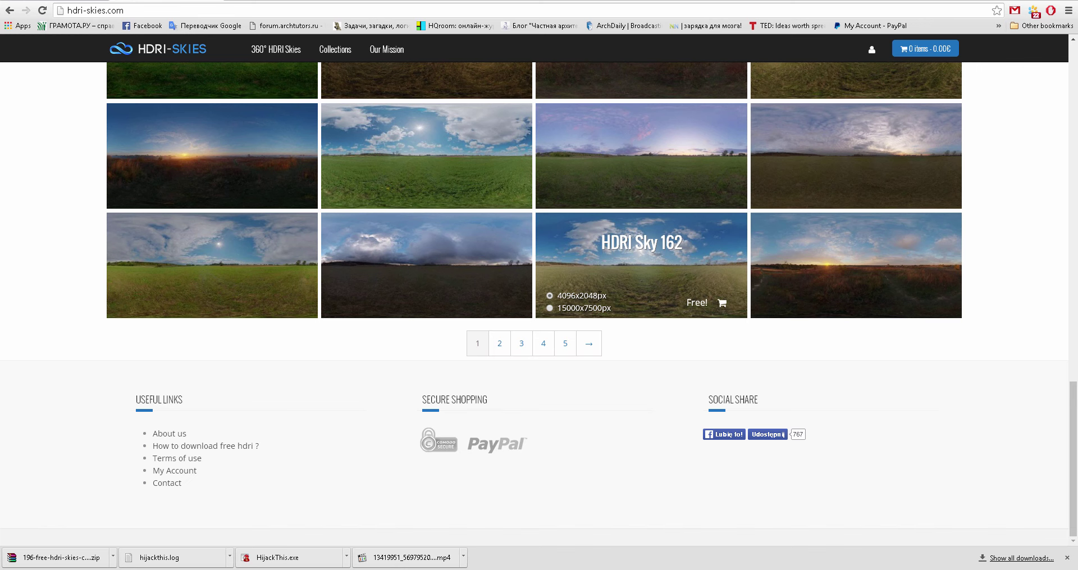
scroll(610, 296, up, 2)
scroll(611, 296, up, 4)
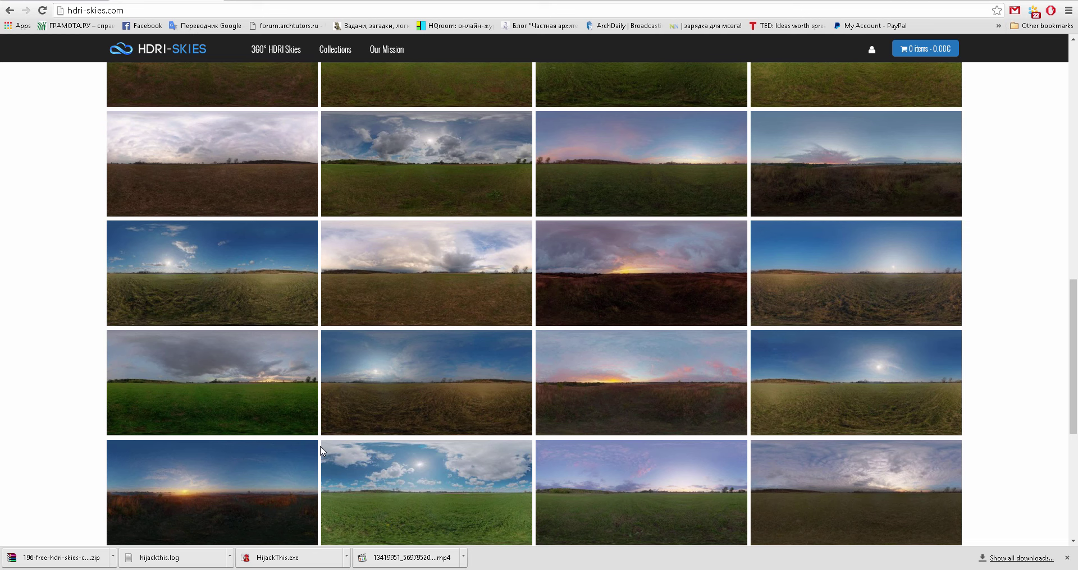
scroll(323, 447, up, 3)
scroll(314, 225, up, 3)
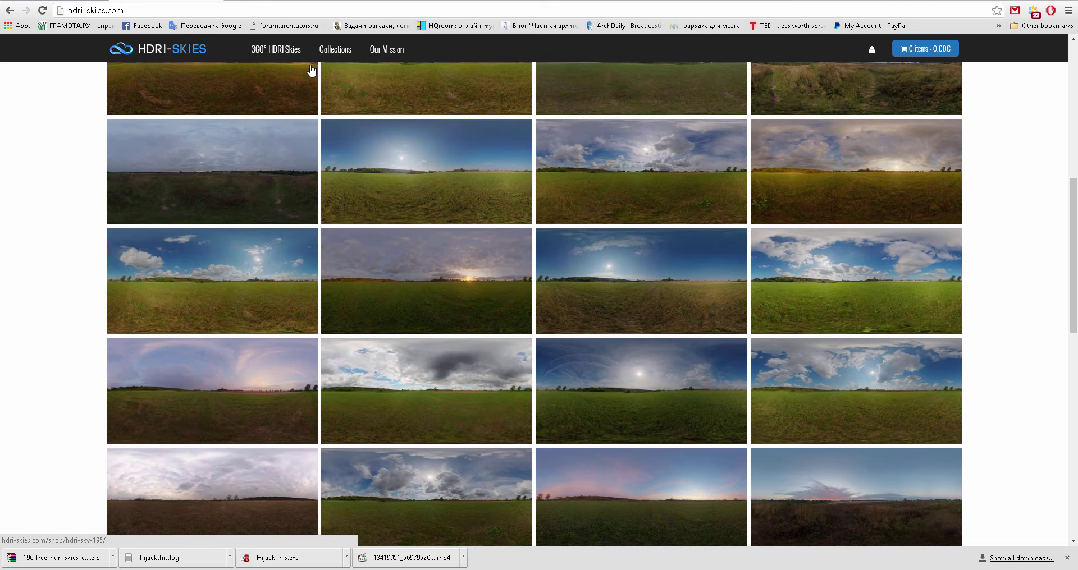
click(52, 11)
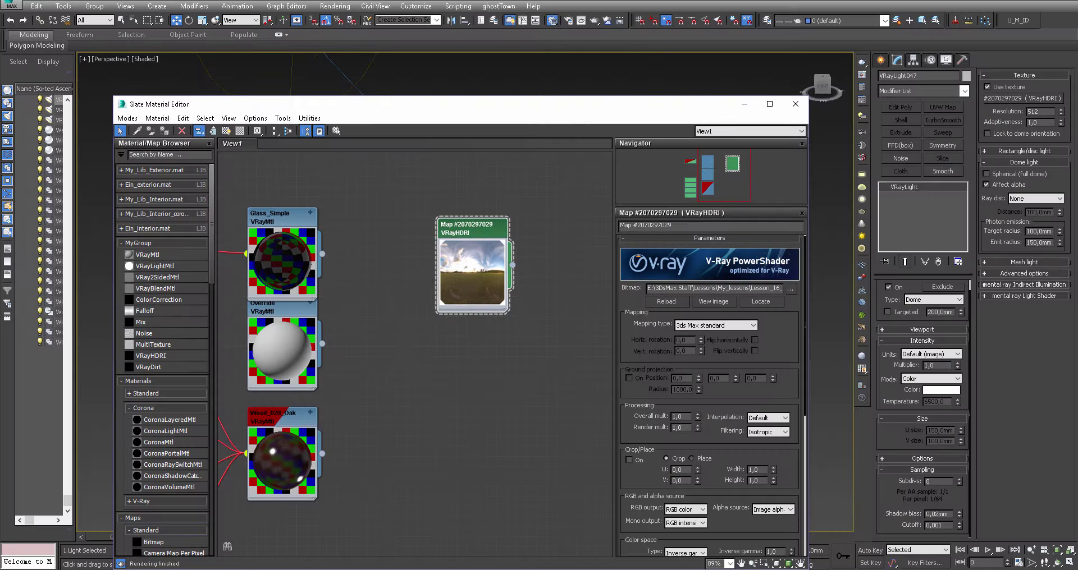
Enlarge the VRayHDRI node preview, minimize the Slate editor, and orbit around the building
drag(505, 312, 588, 410)
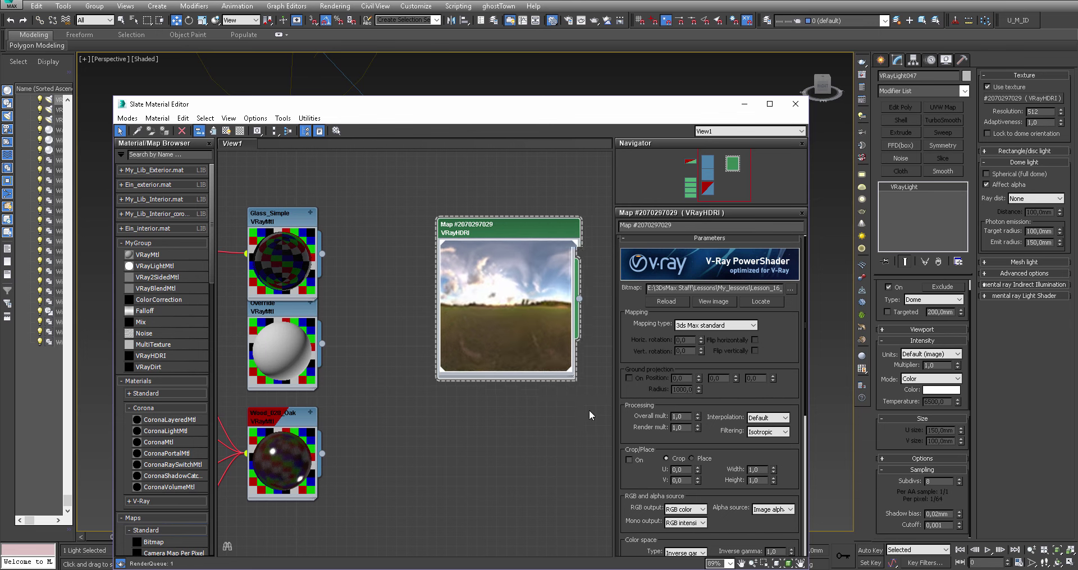
drag(535, 244, 485, 216)
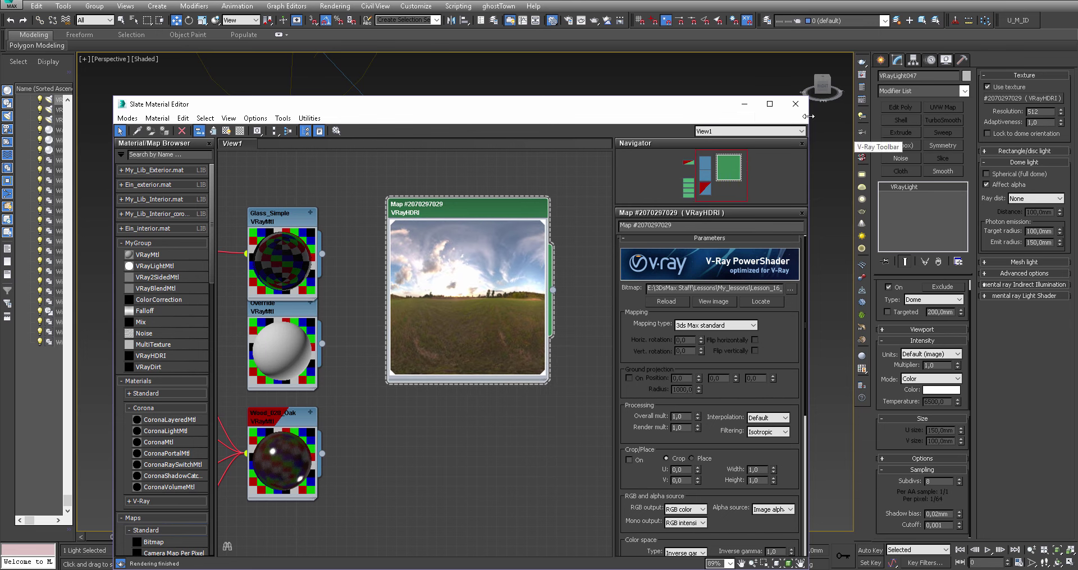
click(742, 106)
alt+middle_drag(646, 314, 716, 322)
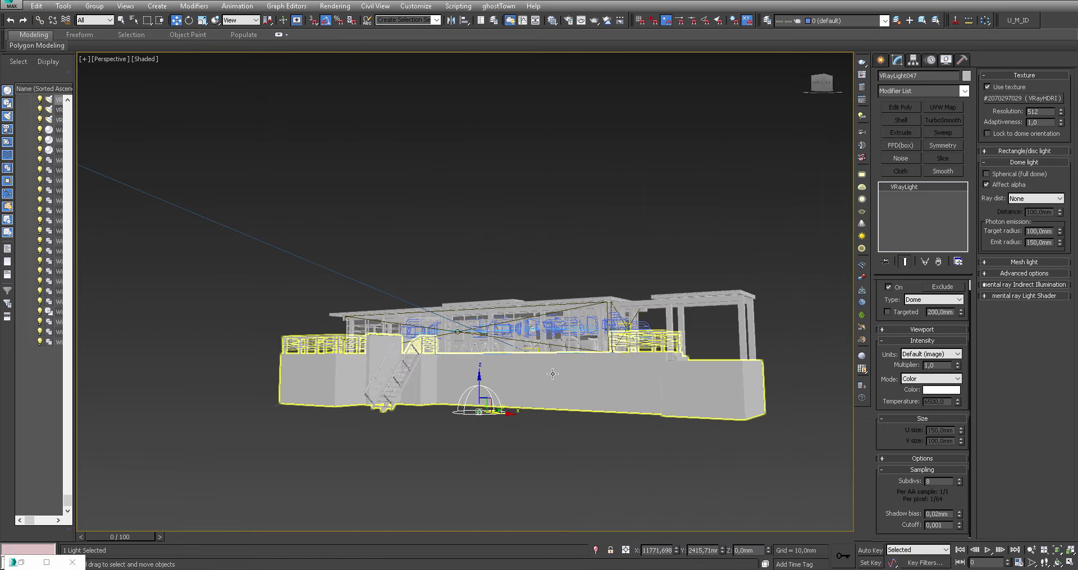
alt+middle_drag(541, 375, 478, 388)
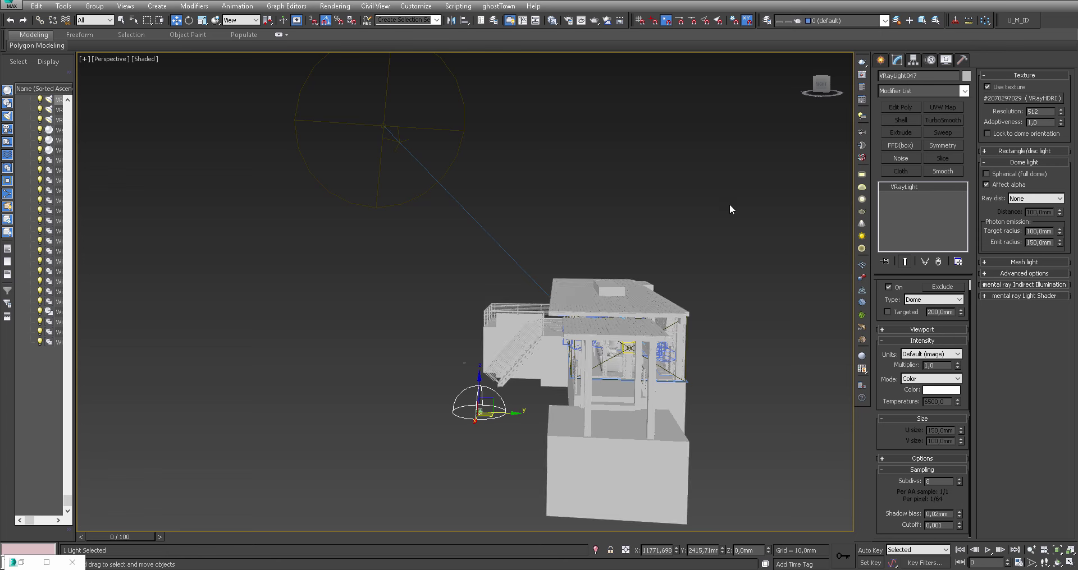
alt+middle_drag(499, 353, 520, 373)
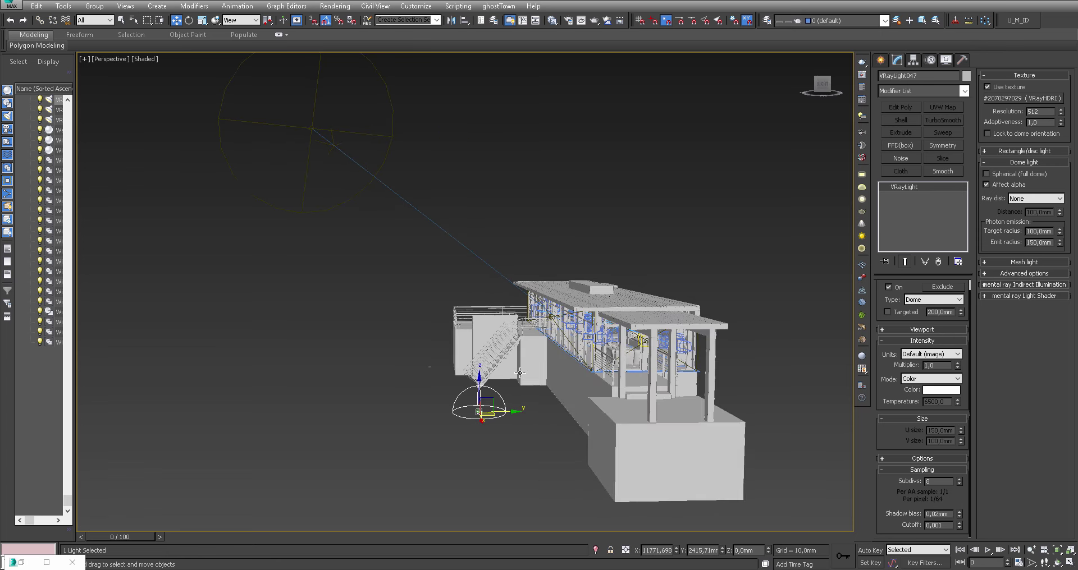
Drag the VRayHDRI map onto the Environment Map slot as an instance, replacing VRaySky
key(8)
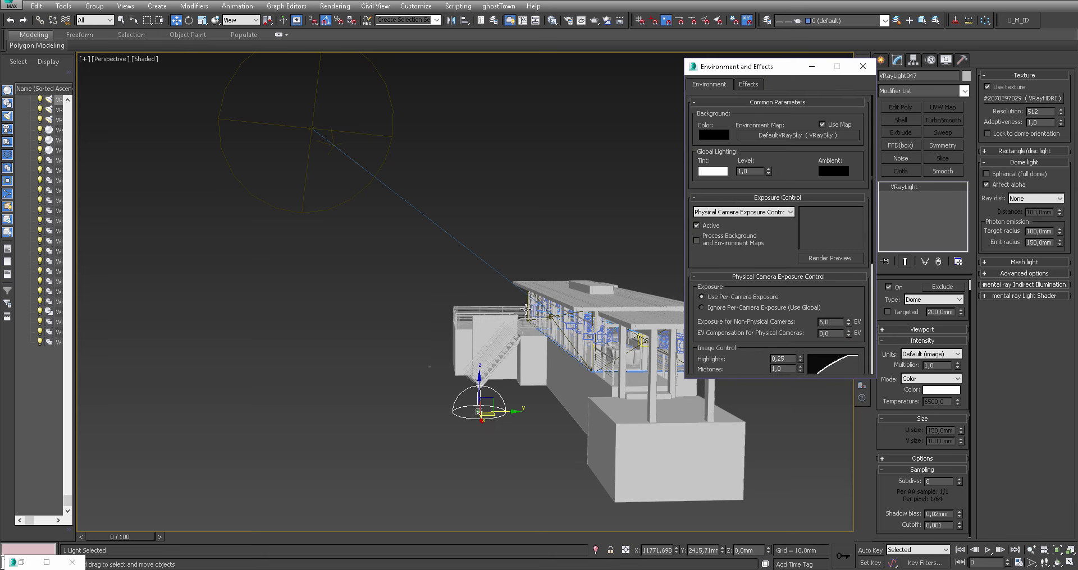
drag(760, 71, 790, 75)
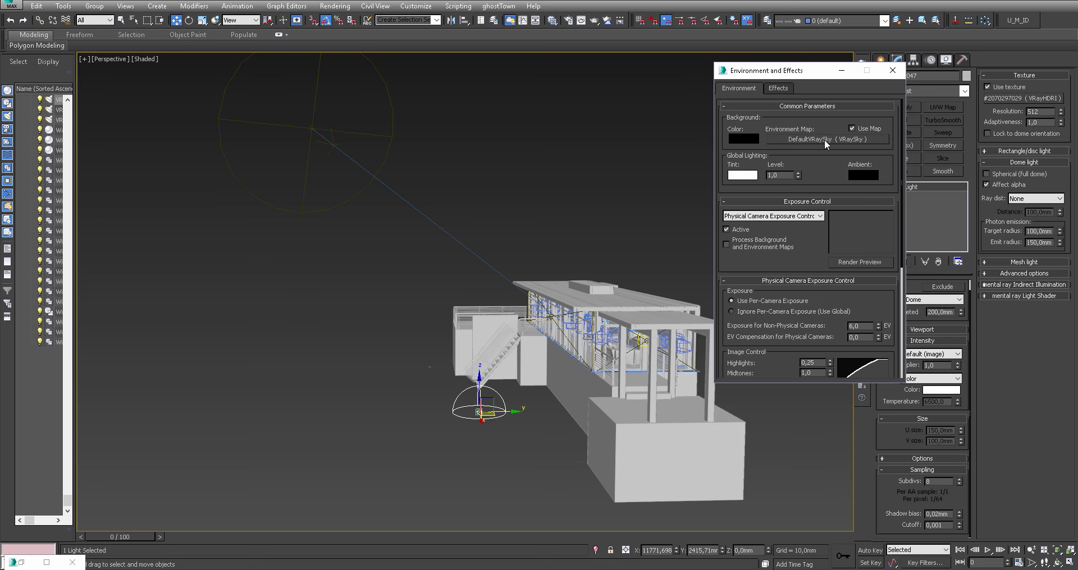
key(m)
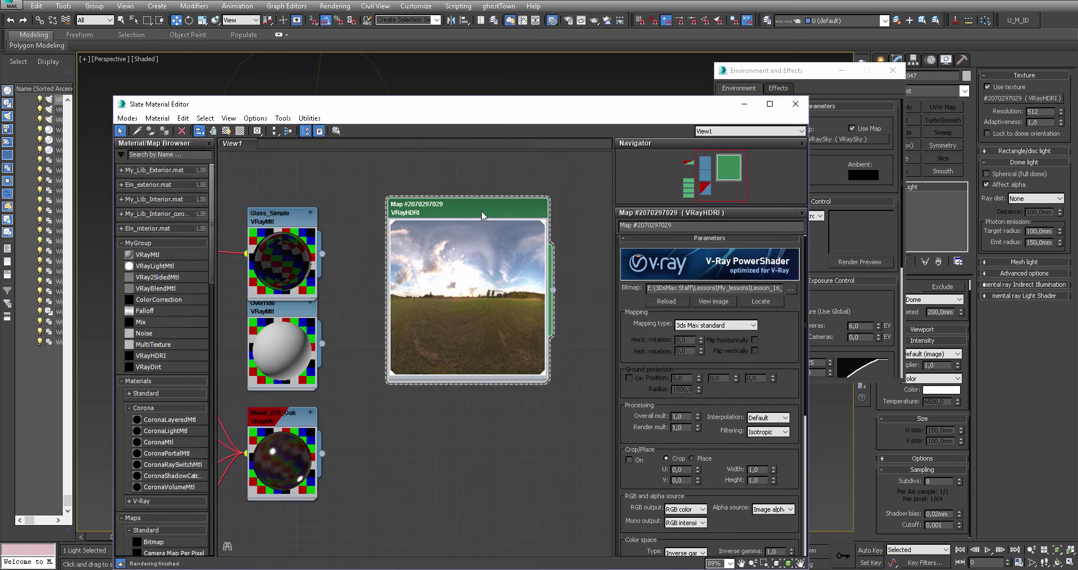
drag(553, 291, 840, 139)
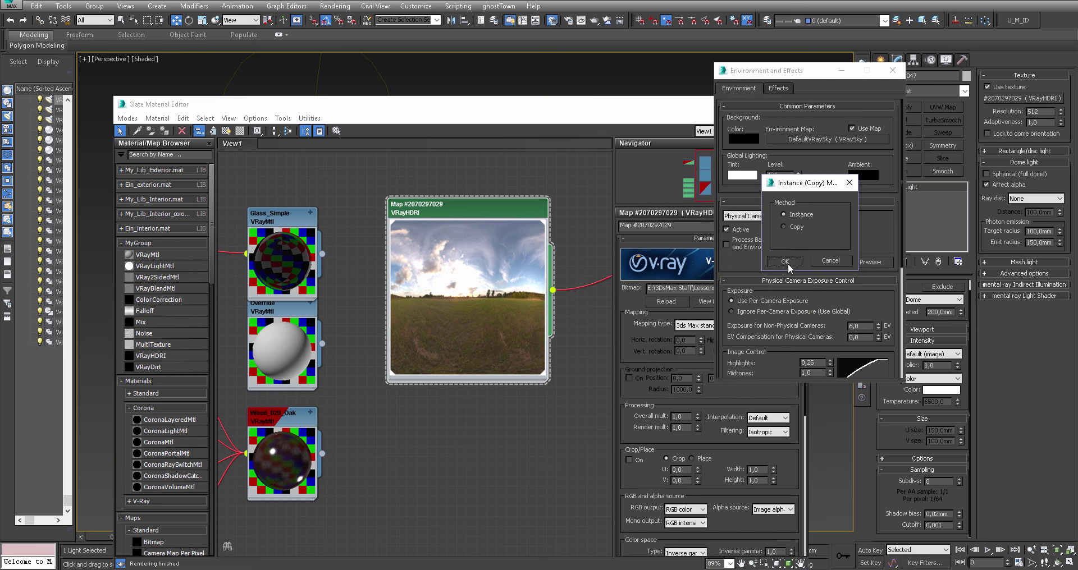
click(785, 261)
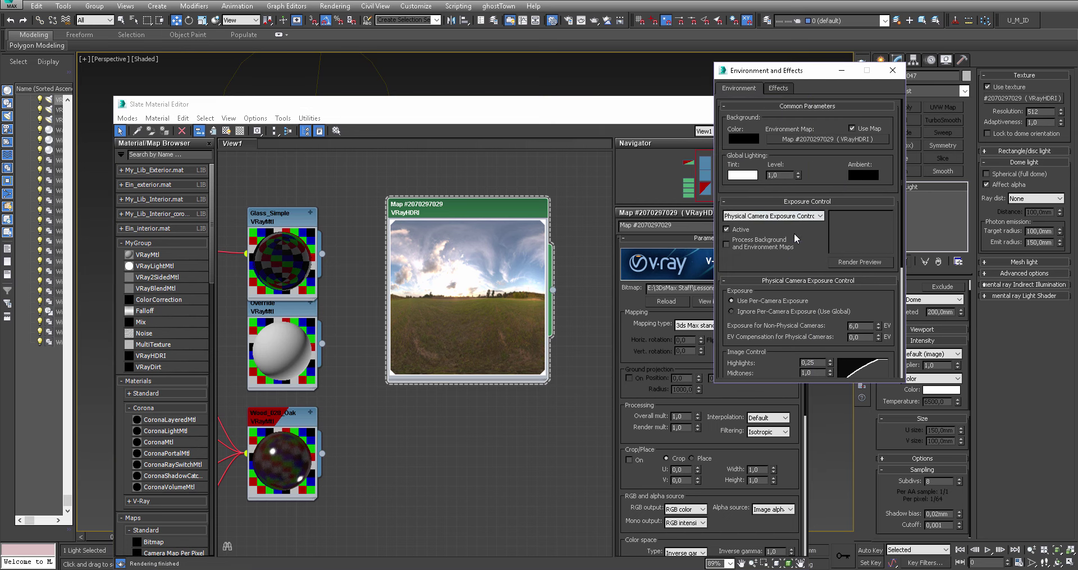
click(843, 73)
click(796, 104)
Switch the viewport to look through PhysCamera002
key(c)
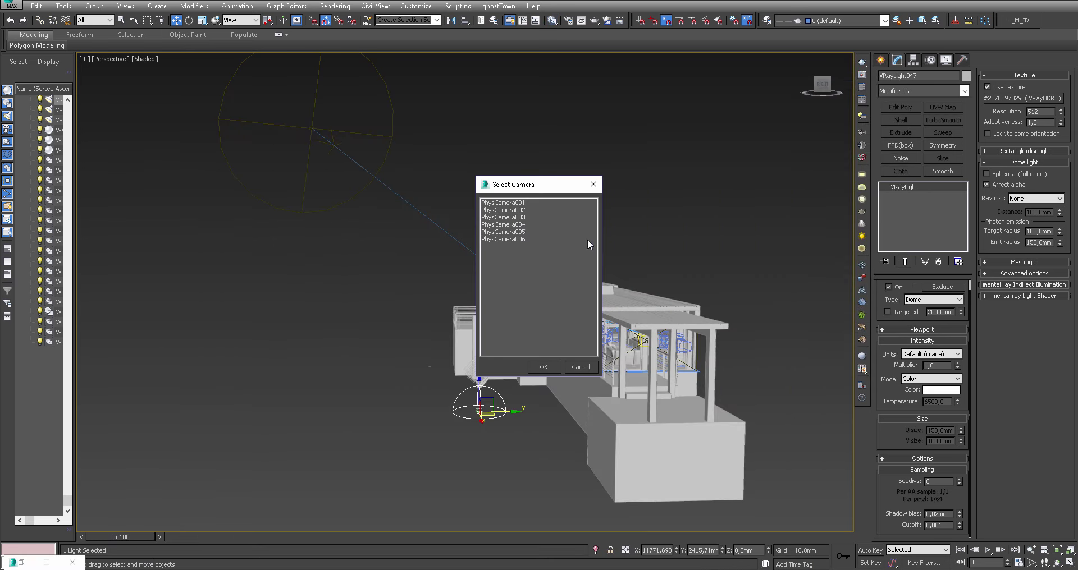
double_click(518, 216)
key(c)
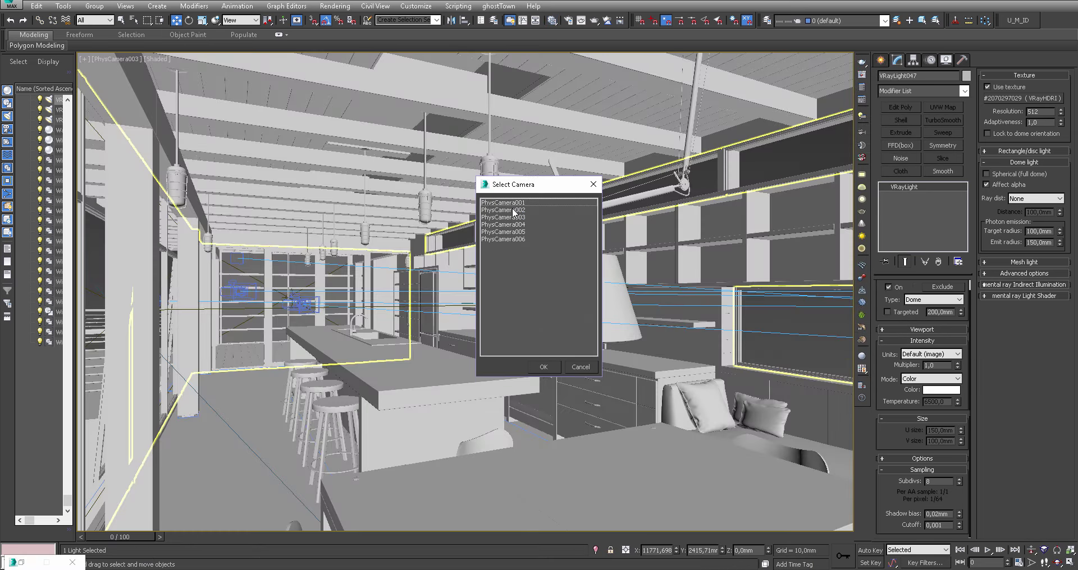
double_click(513, 210)
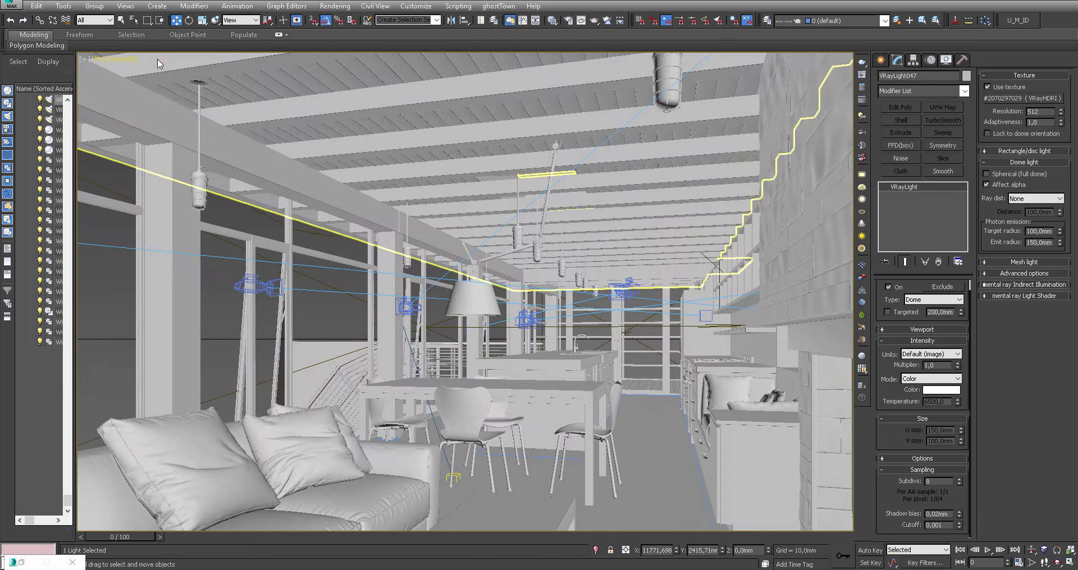
Set the viewport background to Environment Background
click(158, 60)
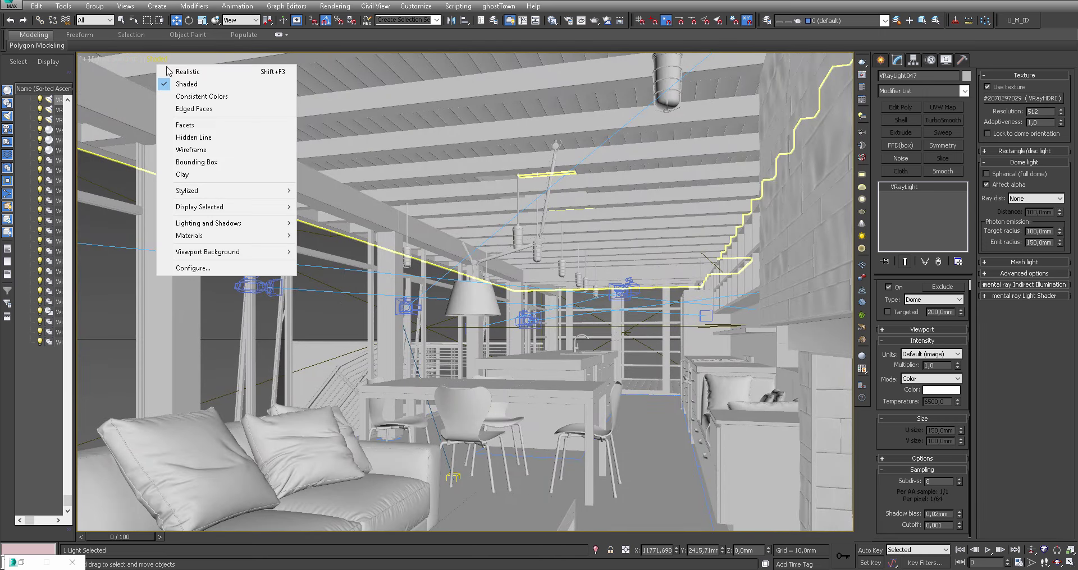
mouse_move(208, 252)
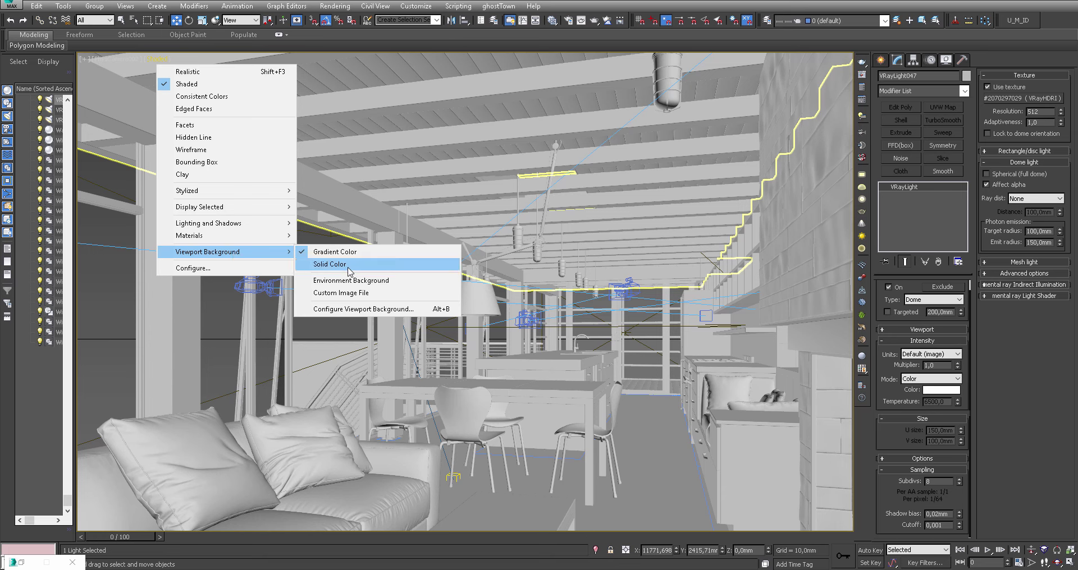
click(367, 285)
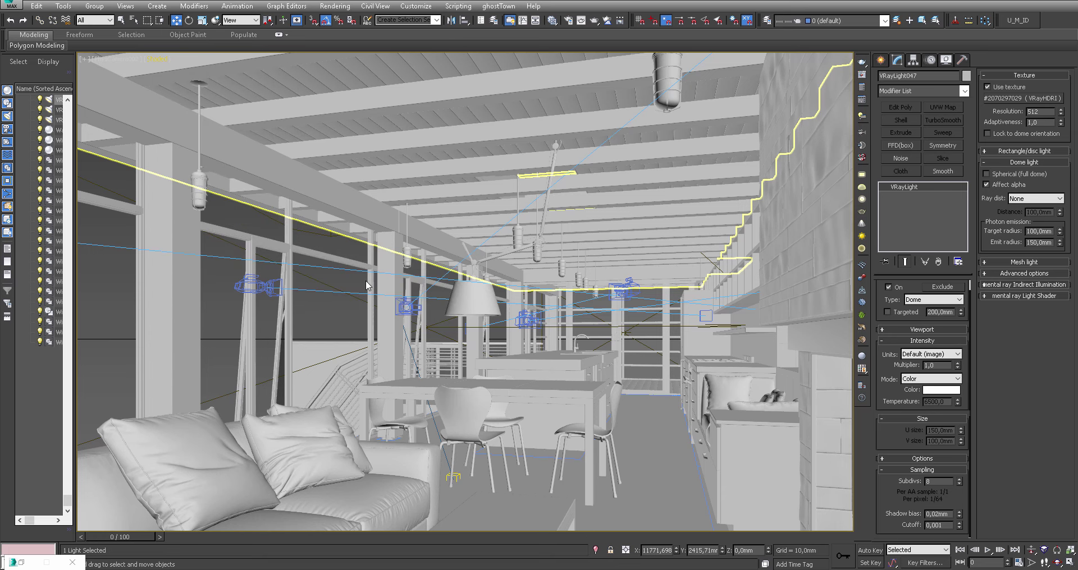
click(340, 235)
click(416, 340)
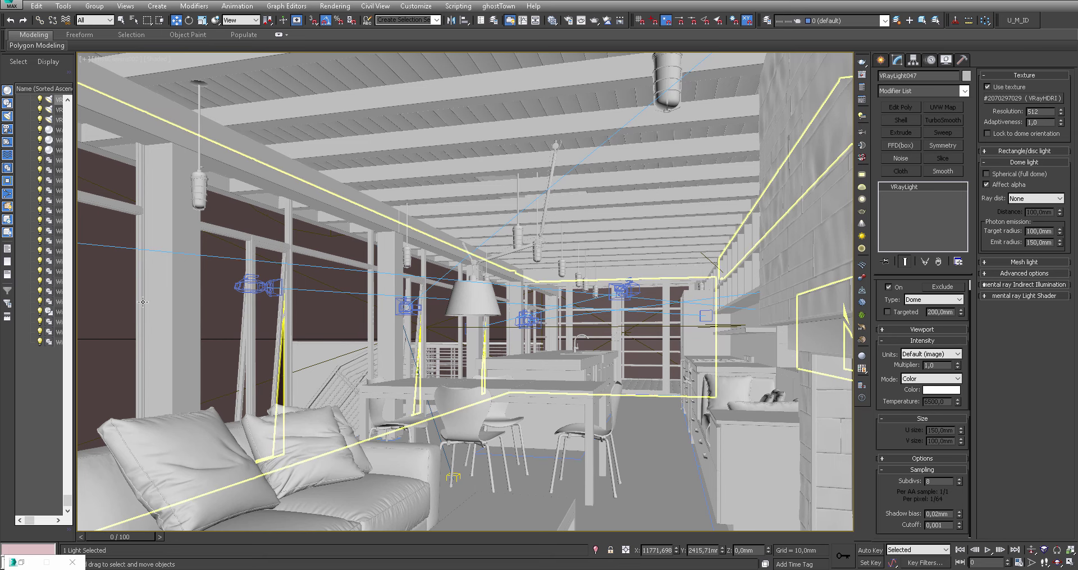
key(m)
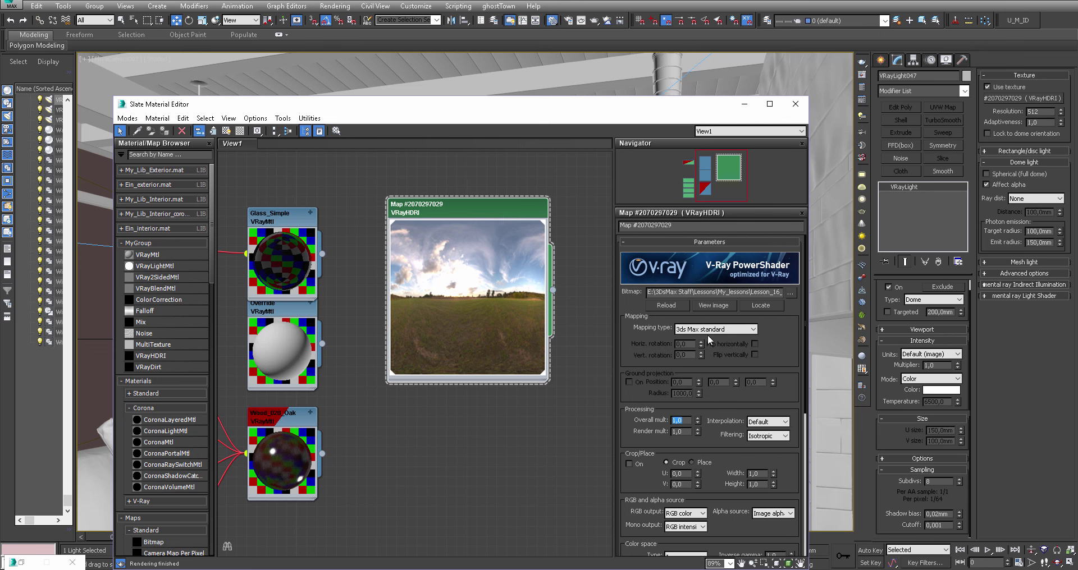
Set the VRayHDRI Mapping type to Spherical and check the result in the viewport
click(649, 330)
click(696, 332)
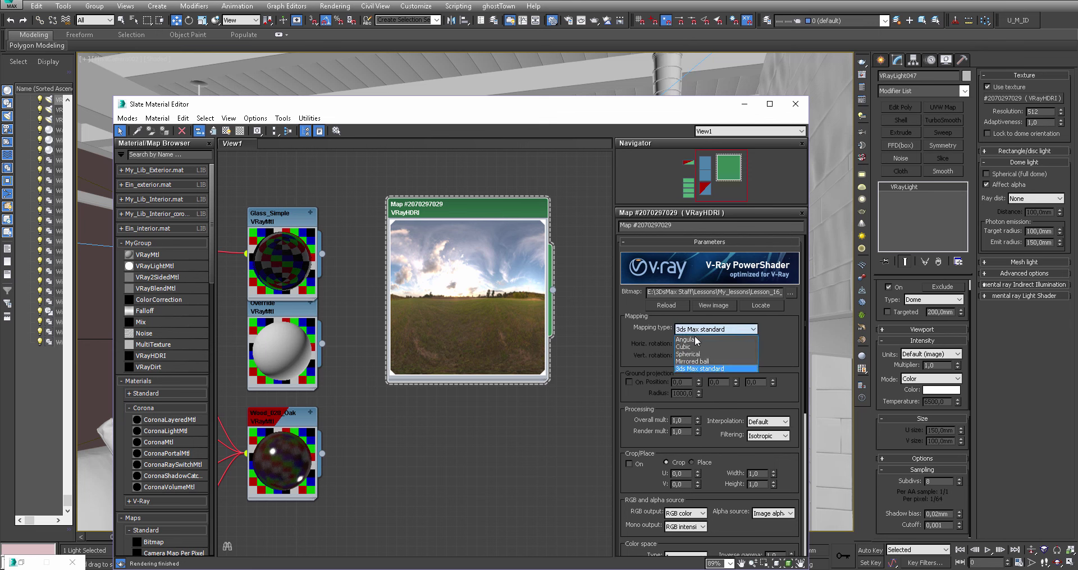
click(703, 355)
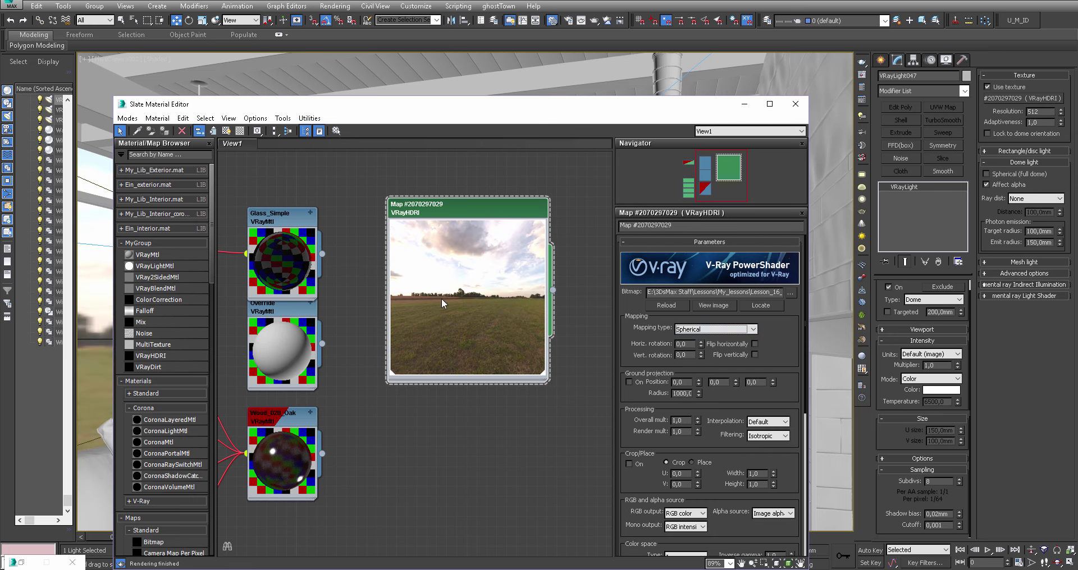
click(744, 104)
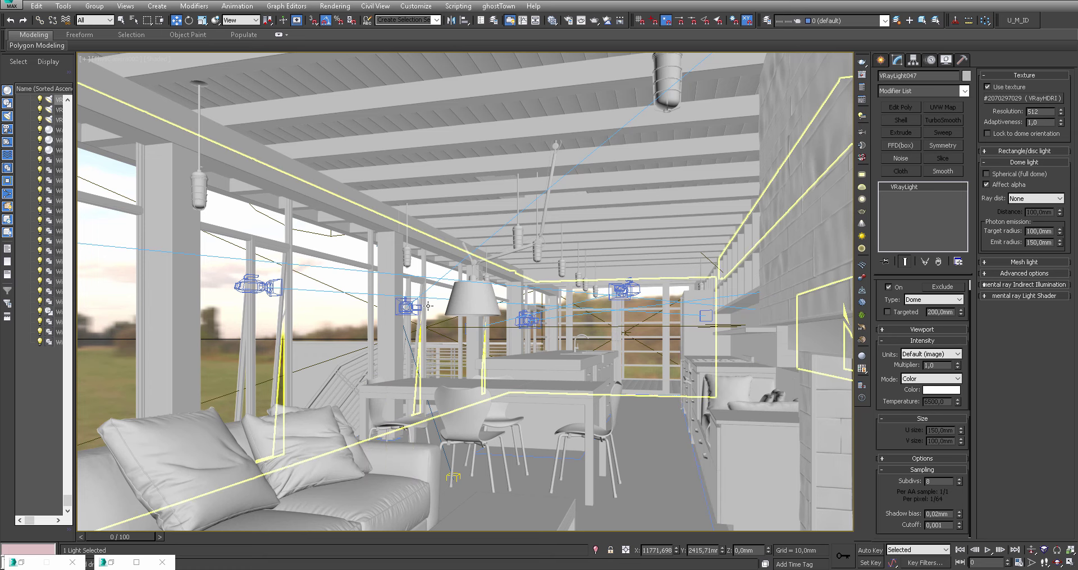
key(m)
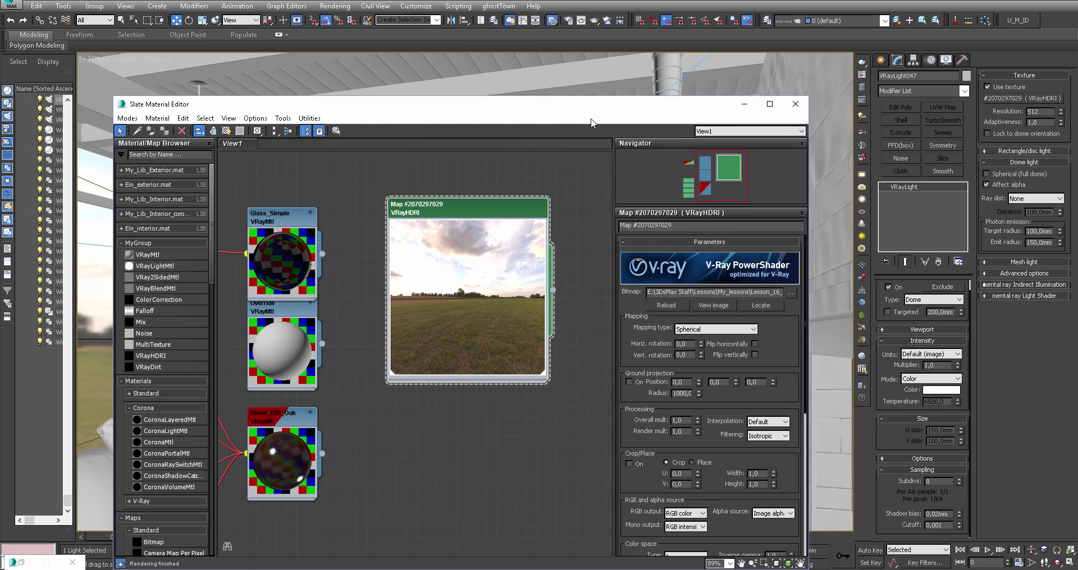
Rotate the HDRI sky horizontally to 124° so the sun shows through the windows
drag(591, 122, 669, 118)
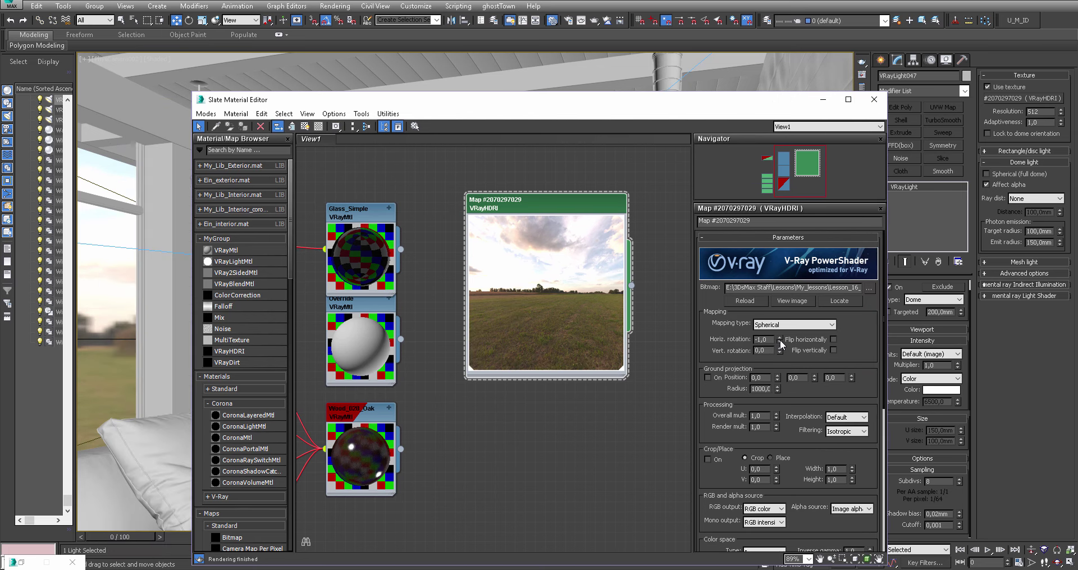
mouse_move(779, 339)
mouse_down()
mouse_move(793, 221)
mouse_move(779, 401)
mouse_move(815, 359)
mouse_up()
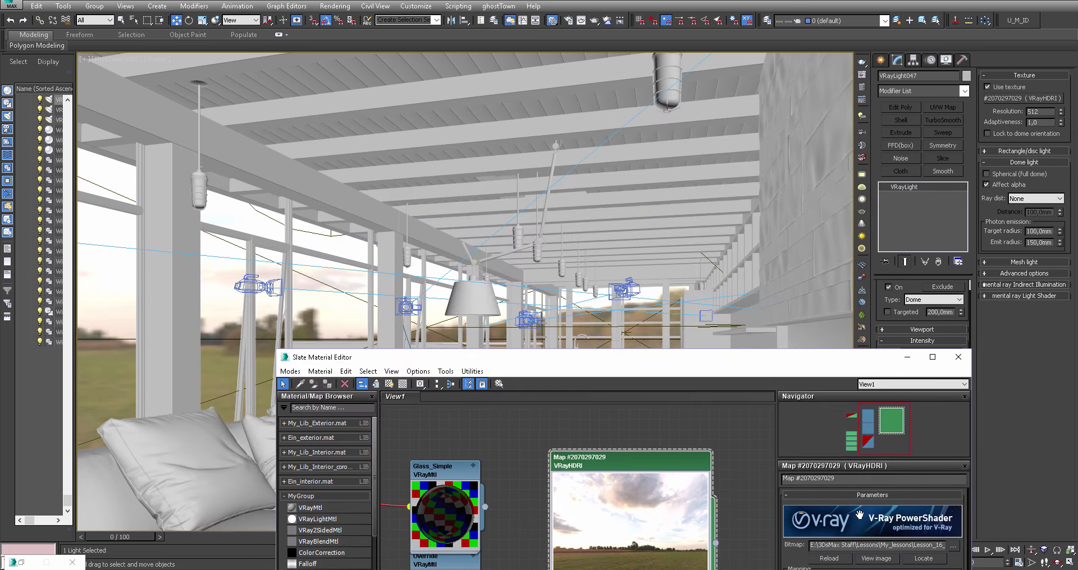
scroll(859, 528, down, 1)
scroll(931, 526, down, 1)
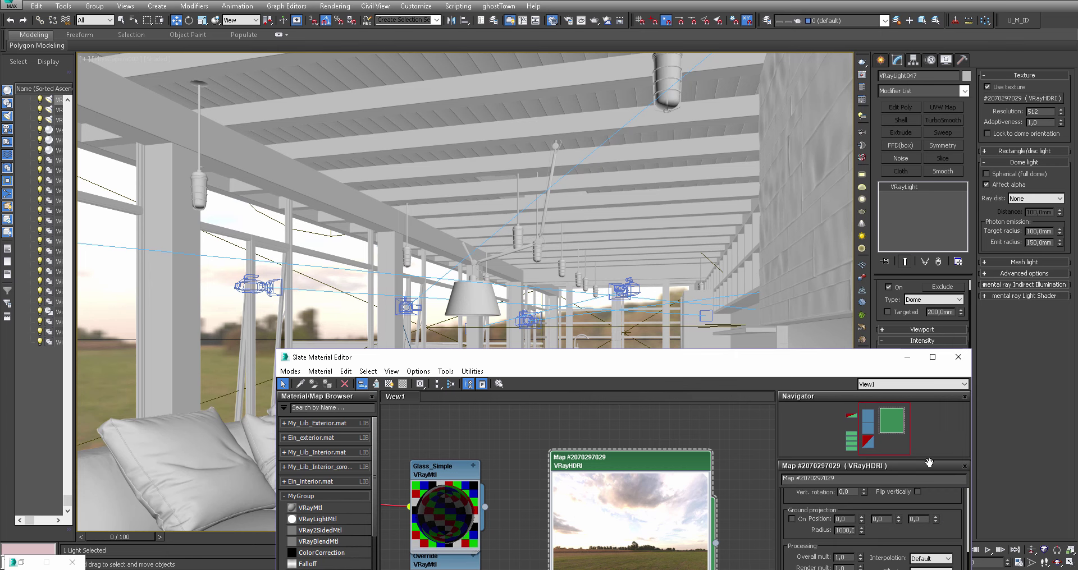
scroll(932, 516, down, 1)
scroll(932, 505, down, 1)
scroll(933, 494, down, 1)
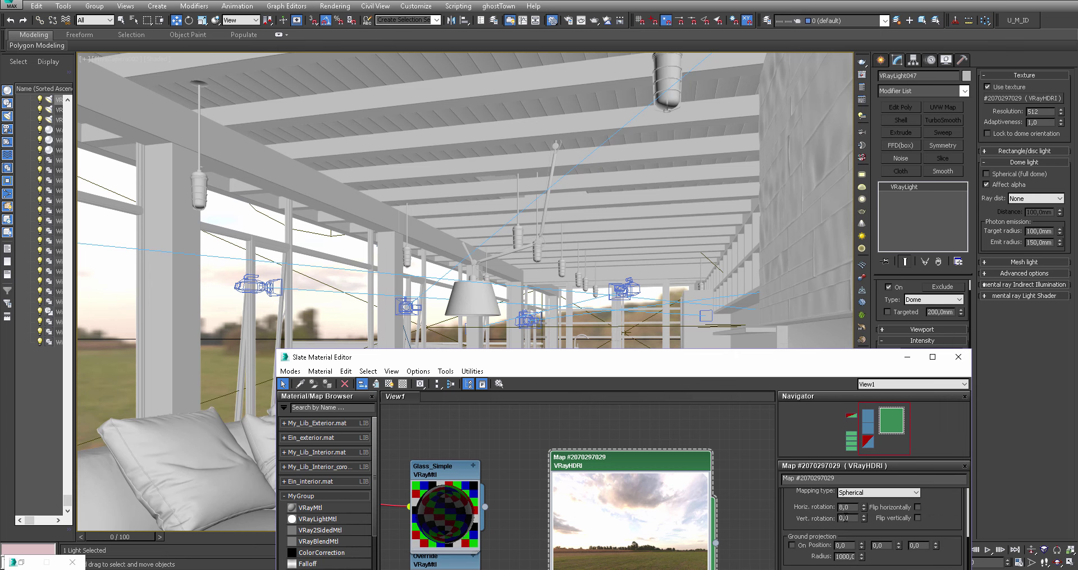
drag(863, 512, 871, 464)
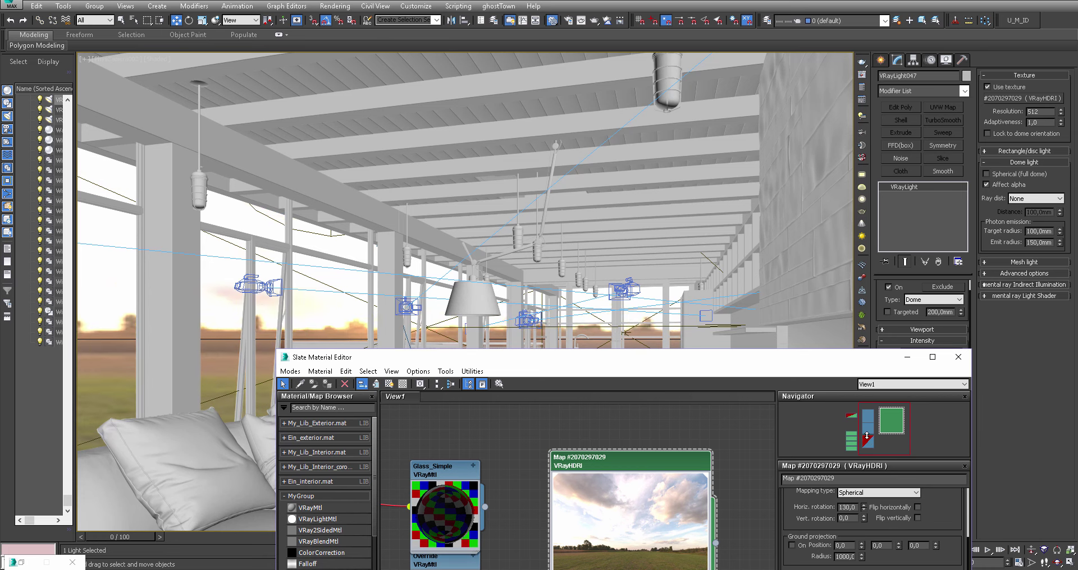
drag(871, 464, 868, 442)
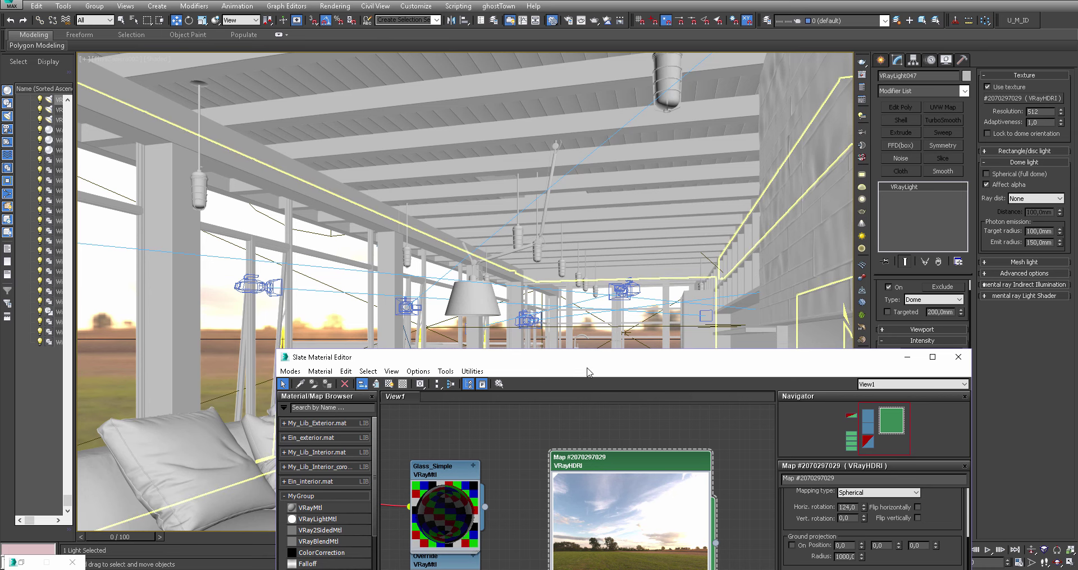
Step the HDRI overall multiplier down to 0.2
drag(620, 360, 613, 338)
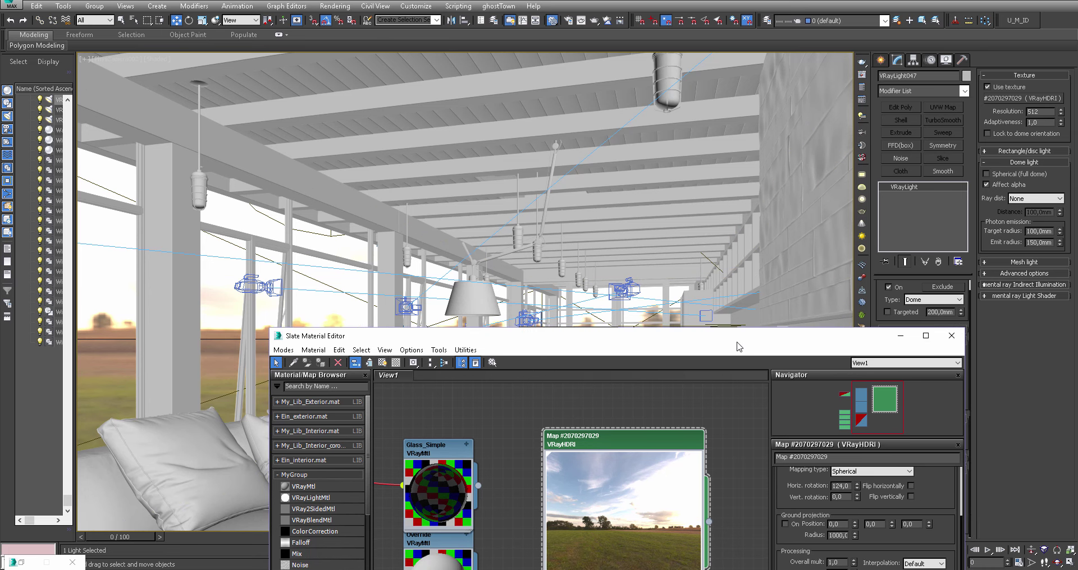
drag(739, 347, 726, 306)
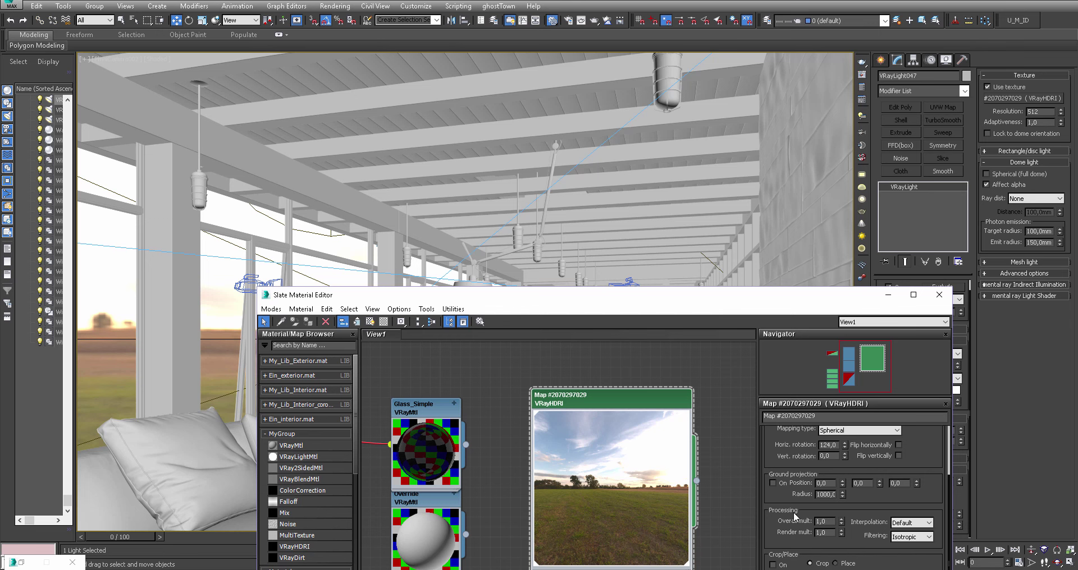
scroll(794, 516, down, 2)
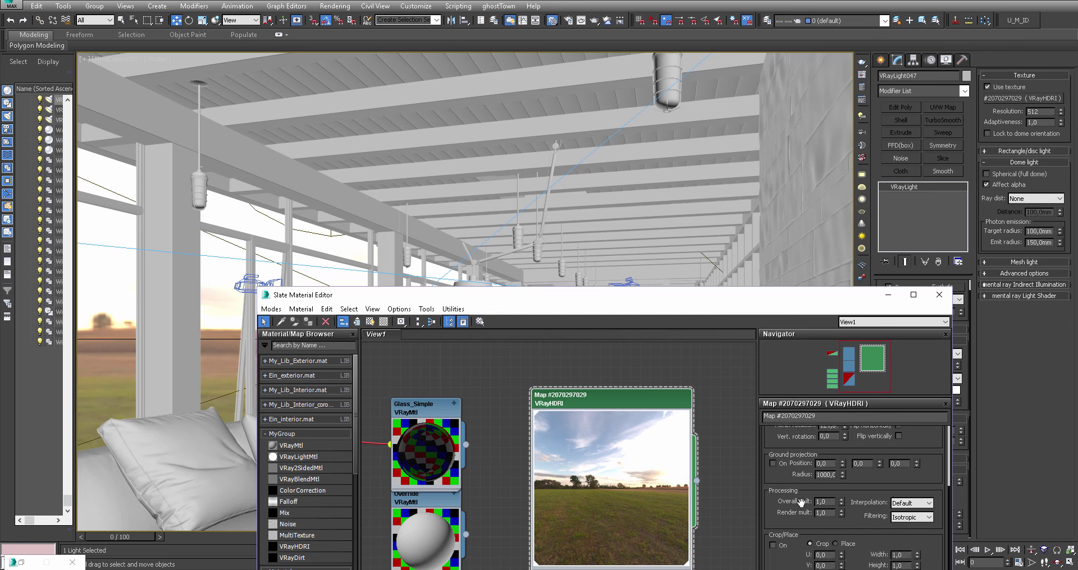
click(842, 505)
click(842, 504)
click(842, 505)
click(841, 505)
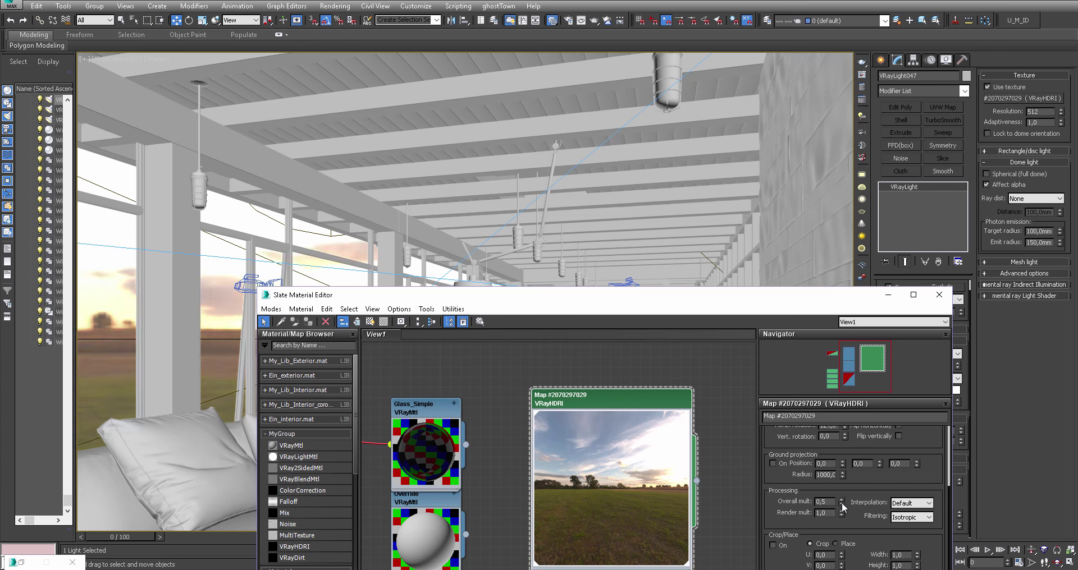
click(841, 504)
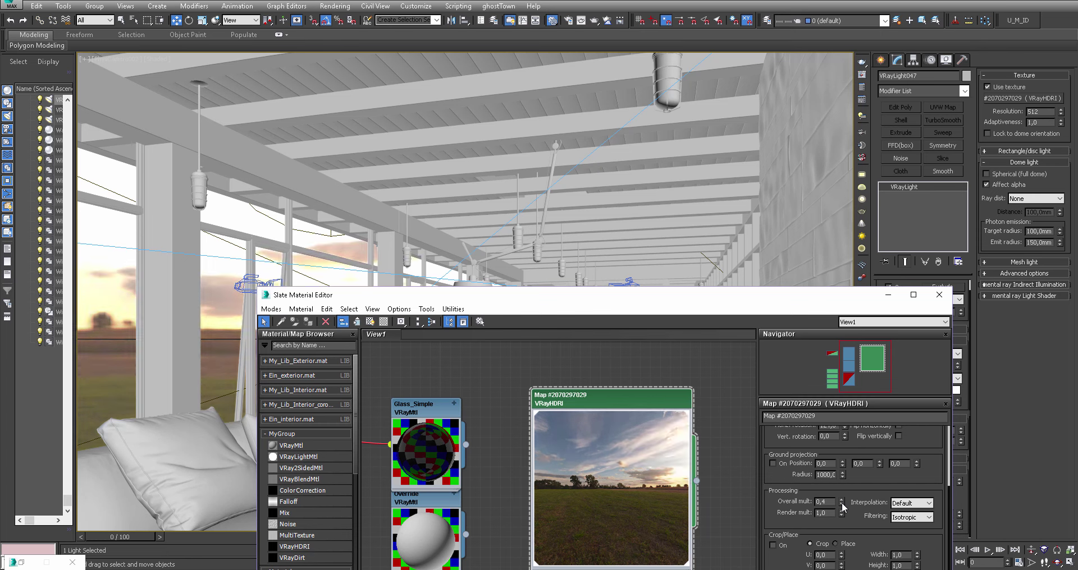
click(841, 504)
click(842, 504)
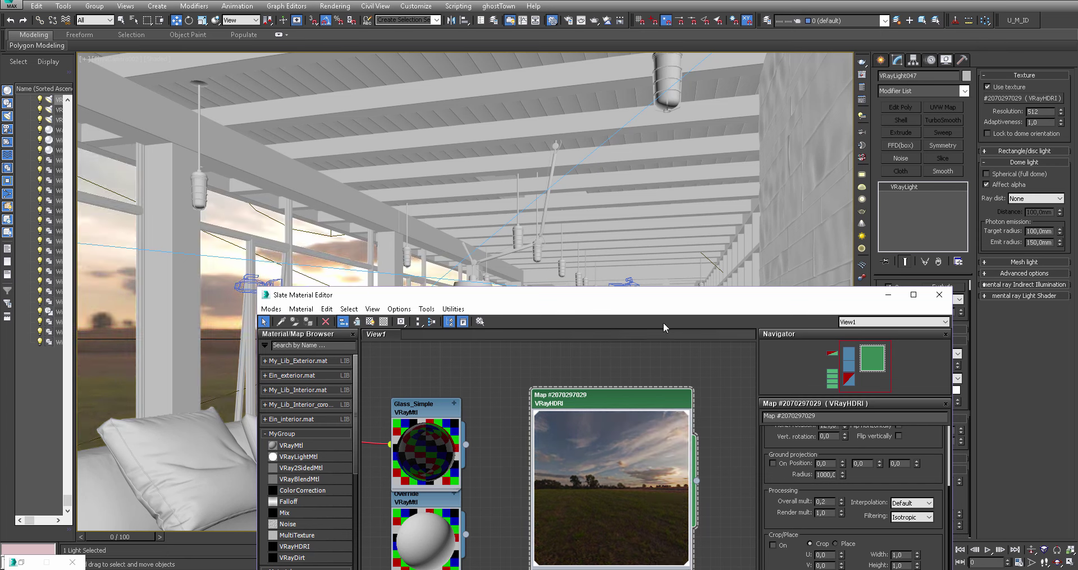
Lower the overall multiplier to 0.1 and set the render multiplier to 10
drag(662, 296, 641, 375)
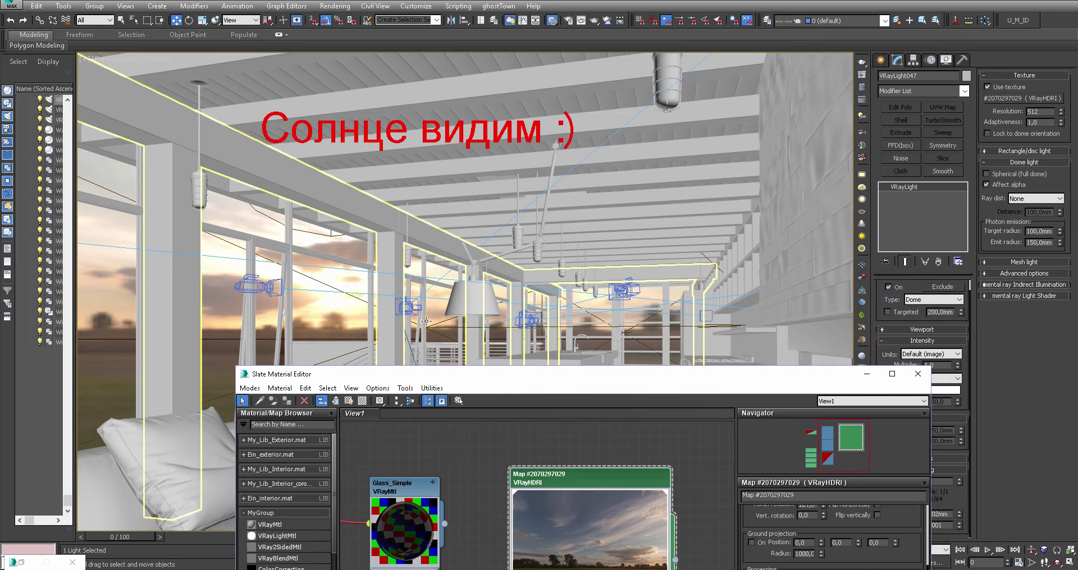
drag(584, 379, 582, 243)
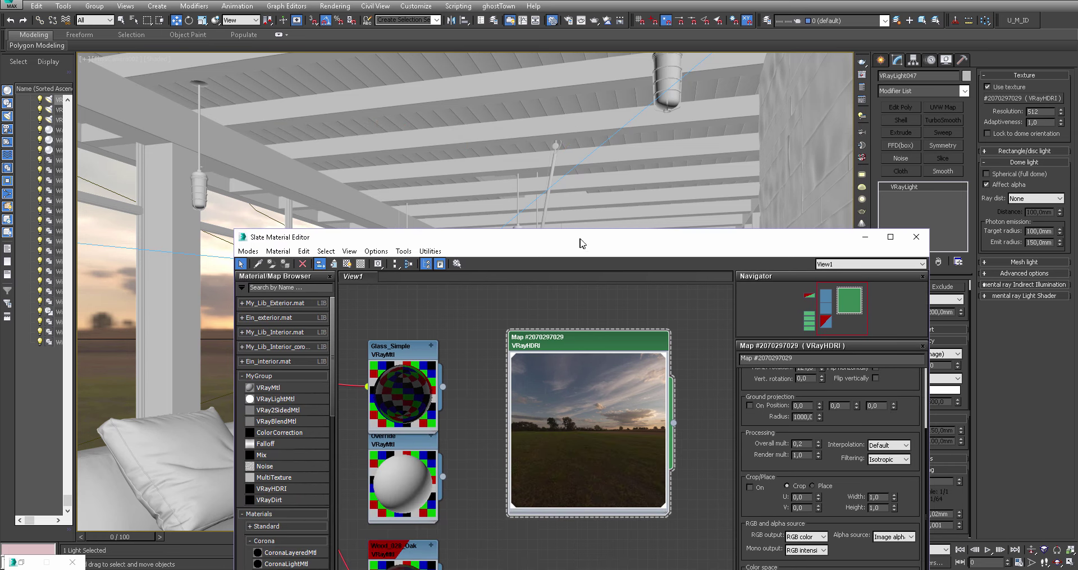
click(819, 446)
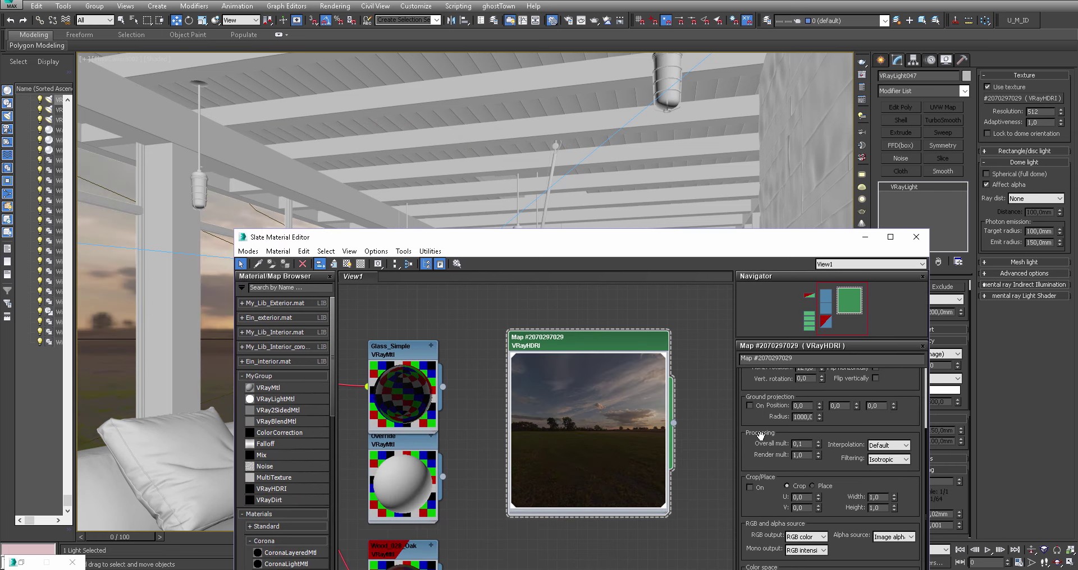
scroll(761, 435, down, 2)
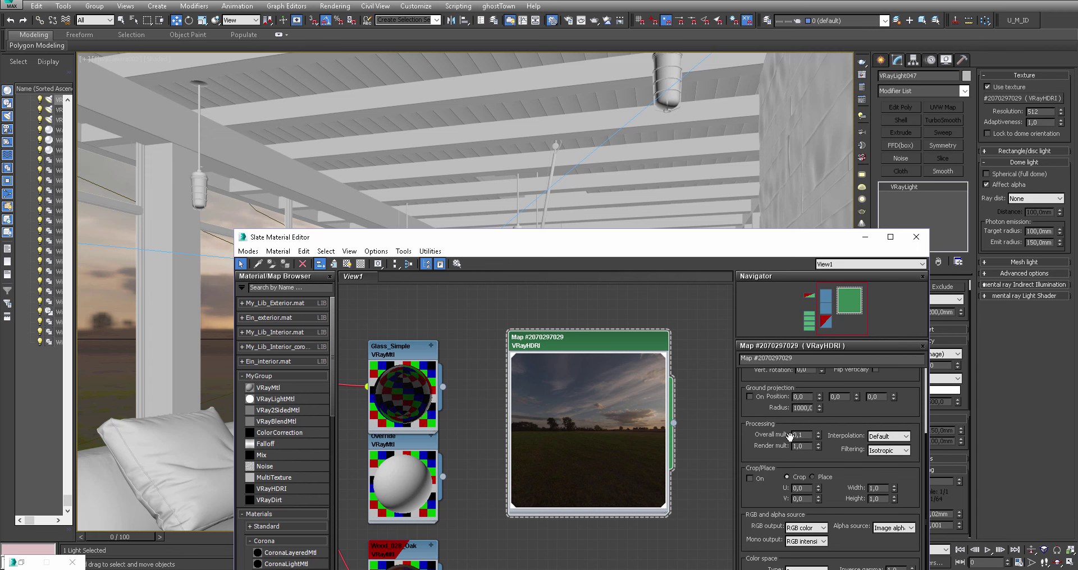
scroll(768, 435, down, 2)
text(10)
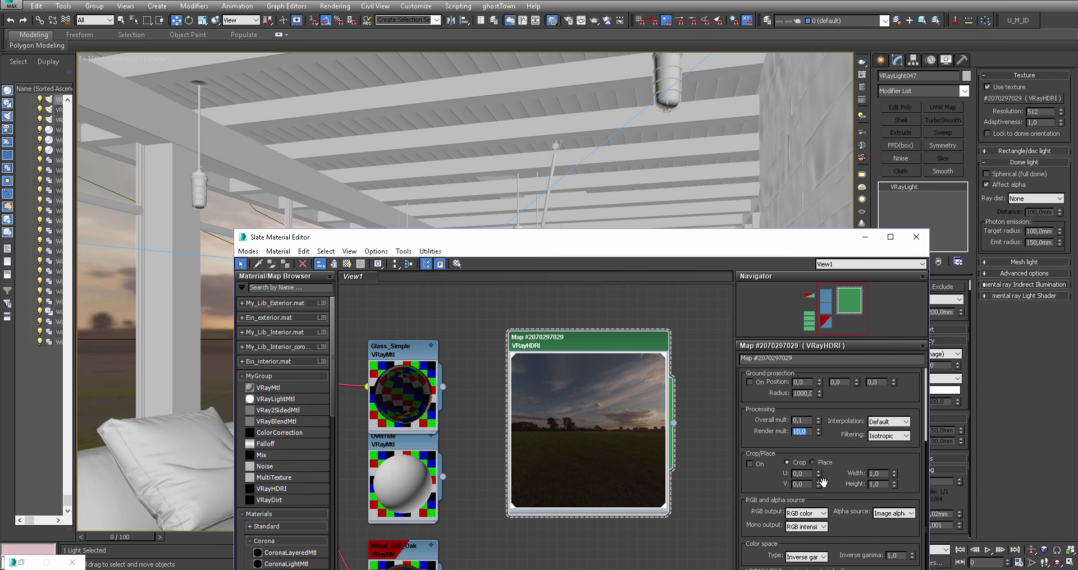
click(862, 238)
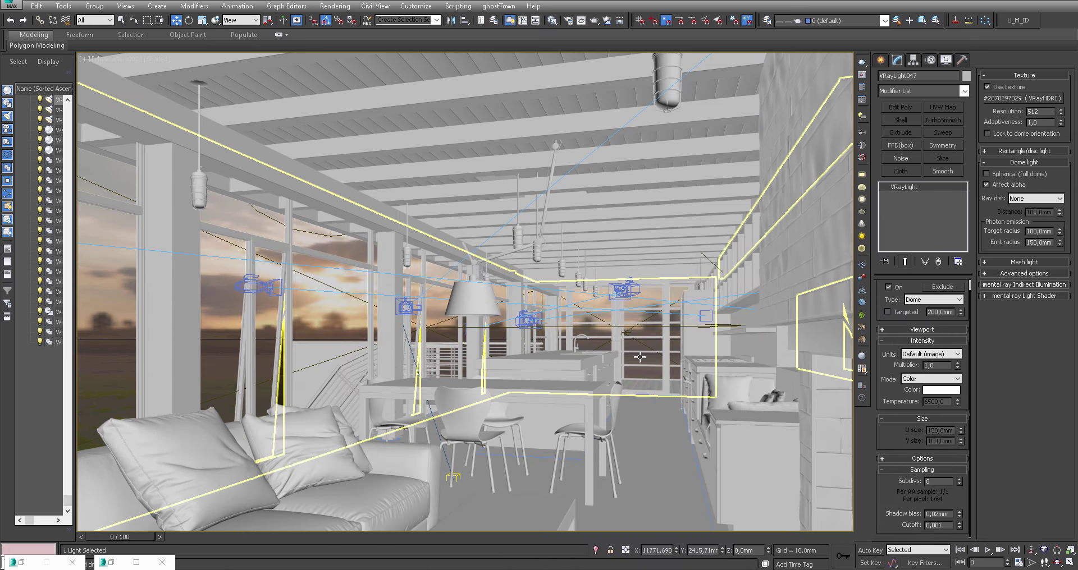
Swing the HDRI sky's horizontal rotation from 124° up to 130°, then settle at 121°
key(m)
drag(811, 419, 814, 477)
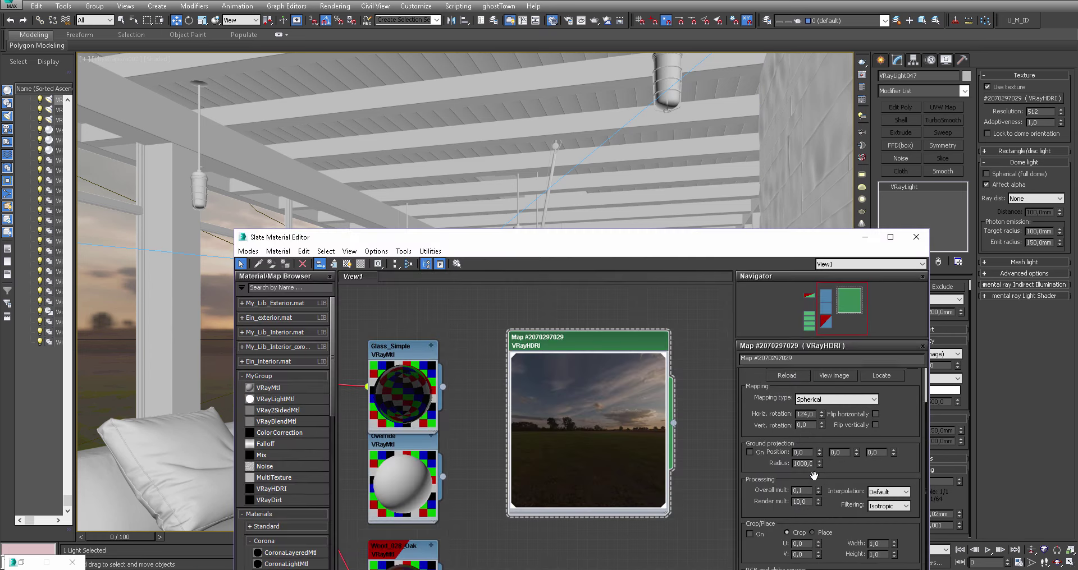
drag(822, 417, 822, 410)
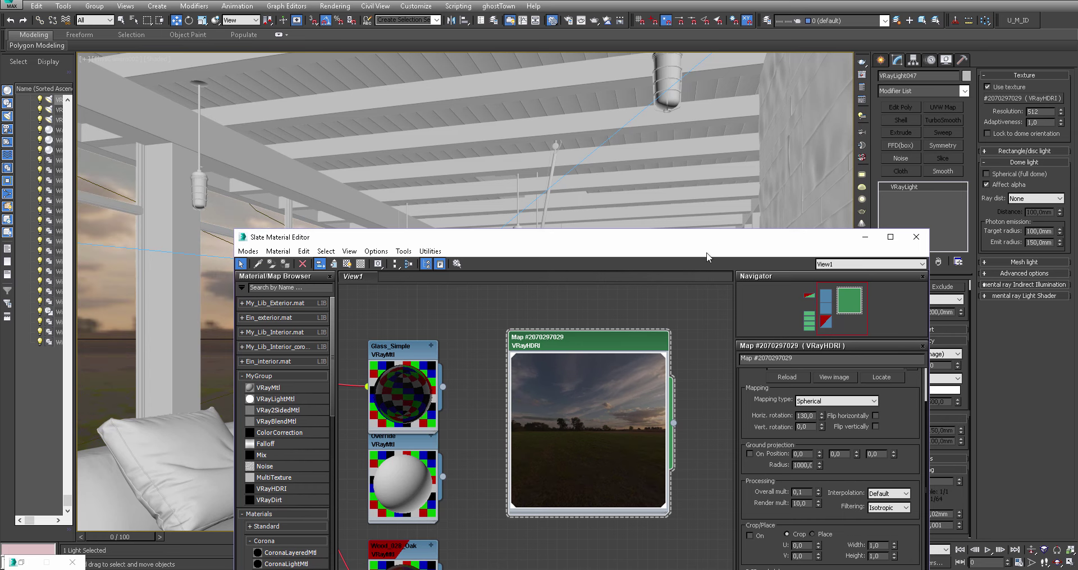
drag(707, 241, 717, 362)
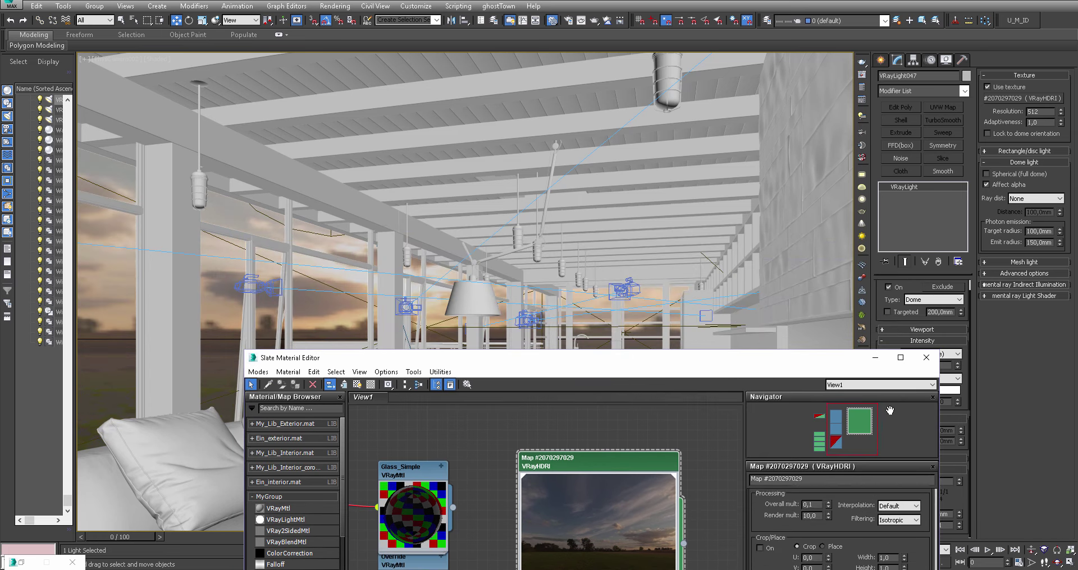
scroll(826, 509, up, 2)
scroll(825, 509, up, 2)
scroll(825, 510, up, 2)
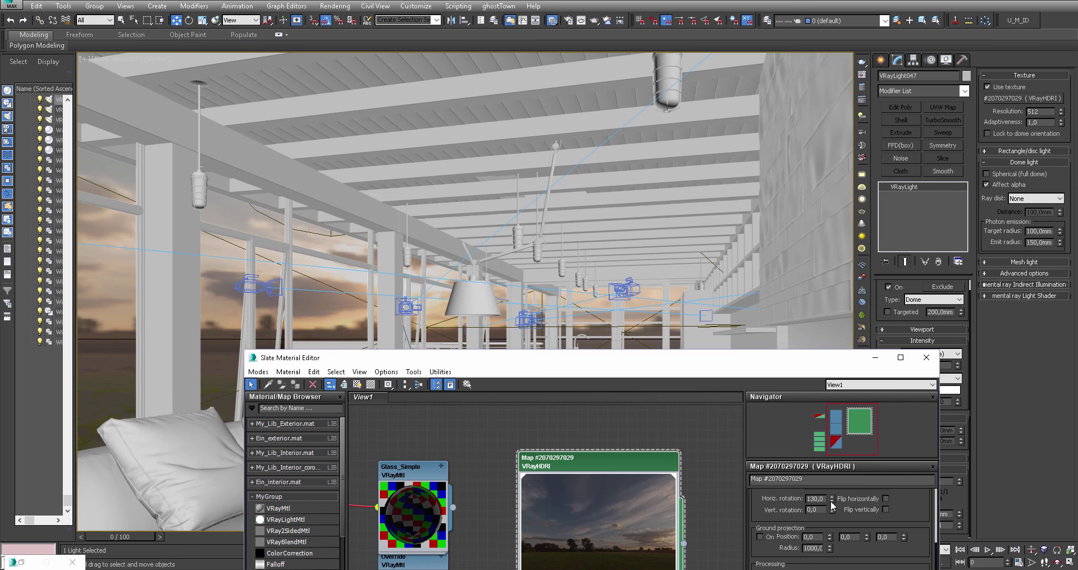
drag(833, 505, 835, 507)
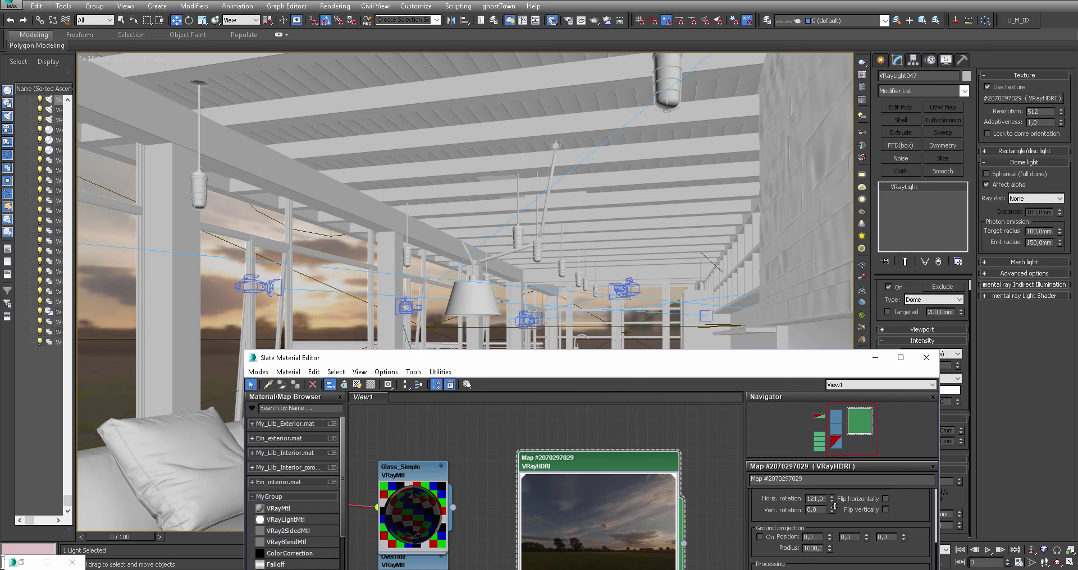
click(872, 365)
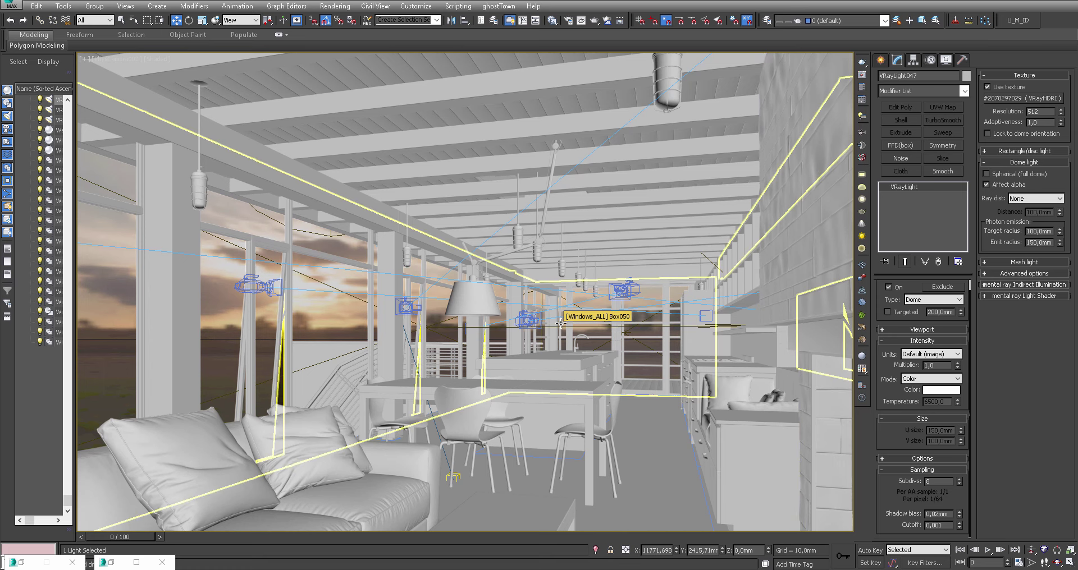
Run a V-Ray test render of the sunset interior and cancel it partway
key(shift+q)
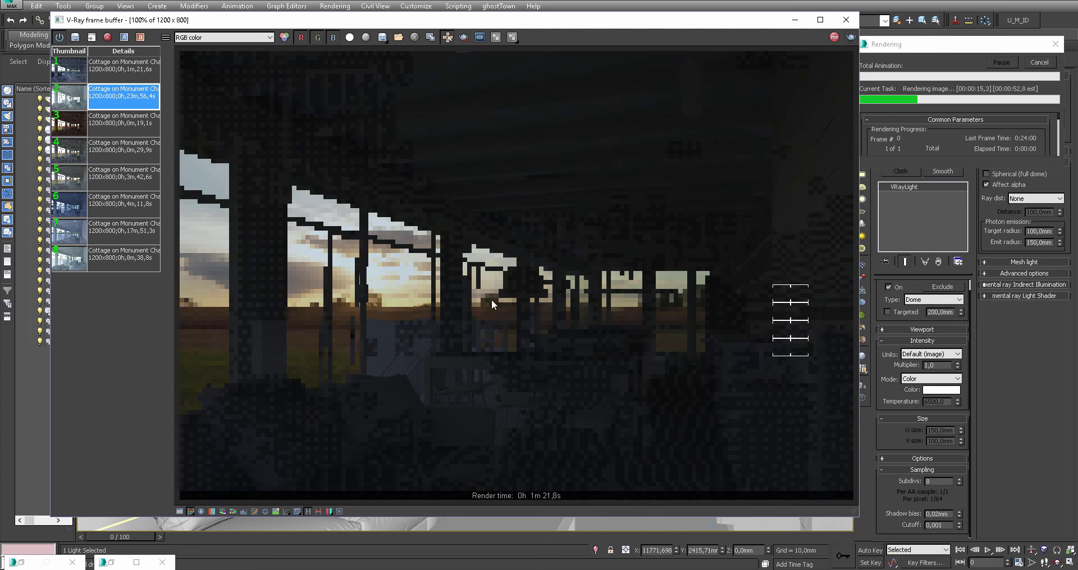
click(1039, 62)
click(846, 20)
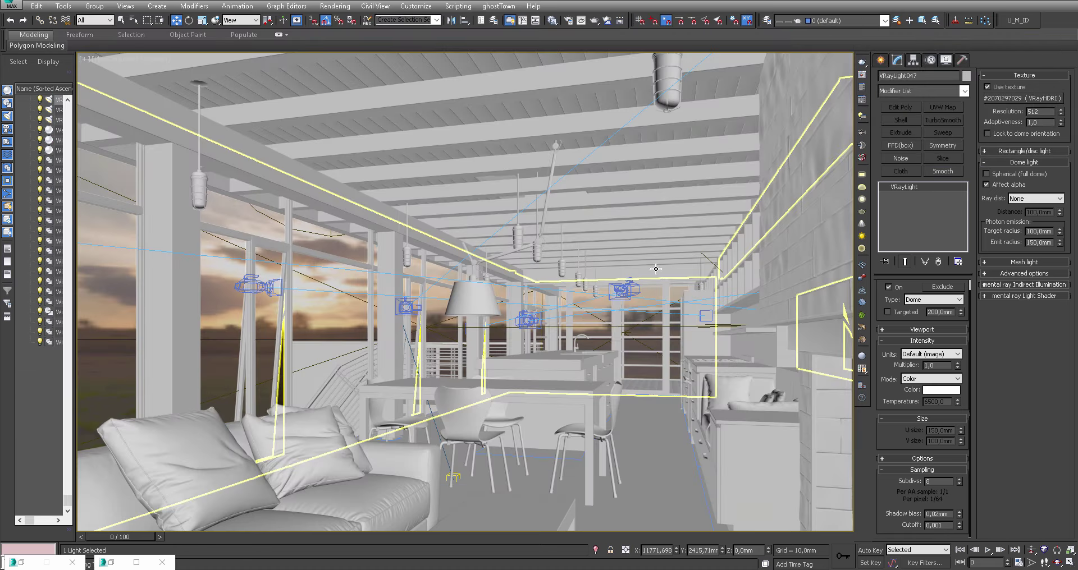
Set the VRayHDRI render multiplier to 45
key(m)
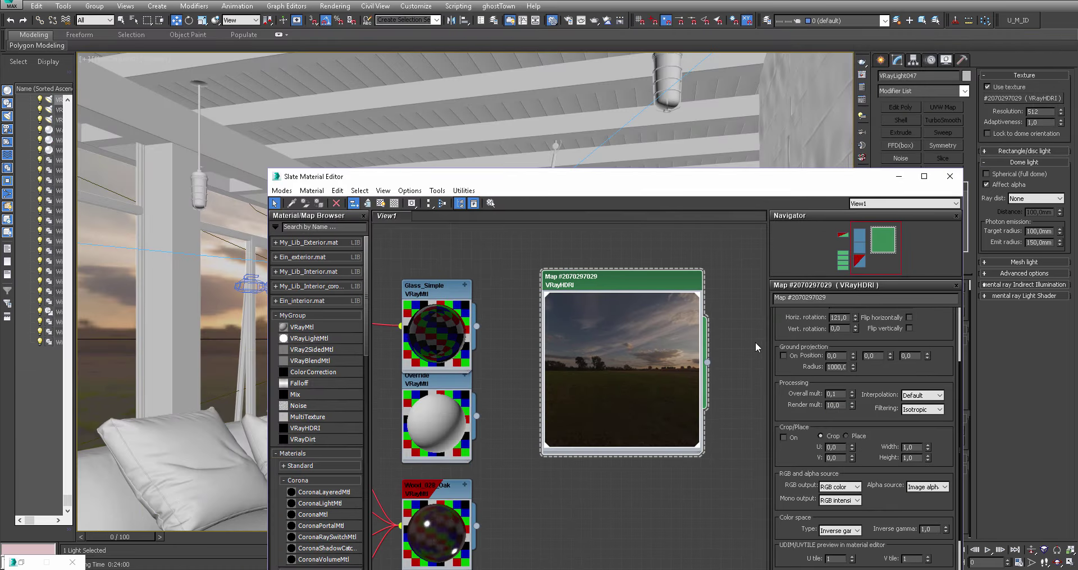
scroll(848, 389, down, 1)
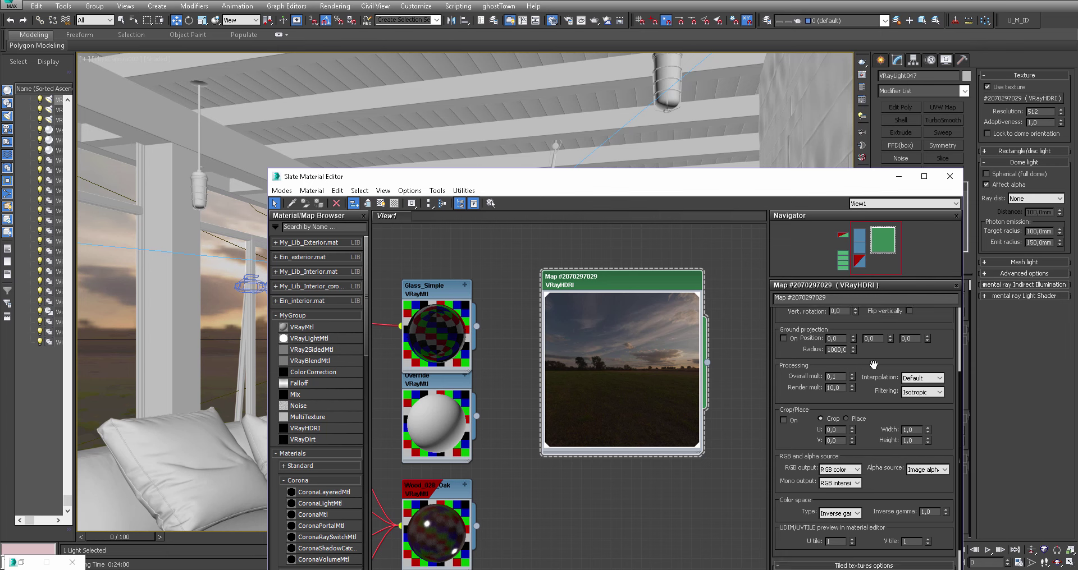
double_click(844, 386)
text(45)
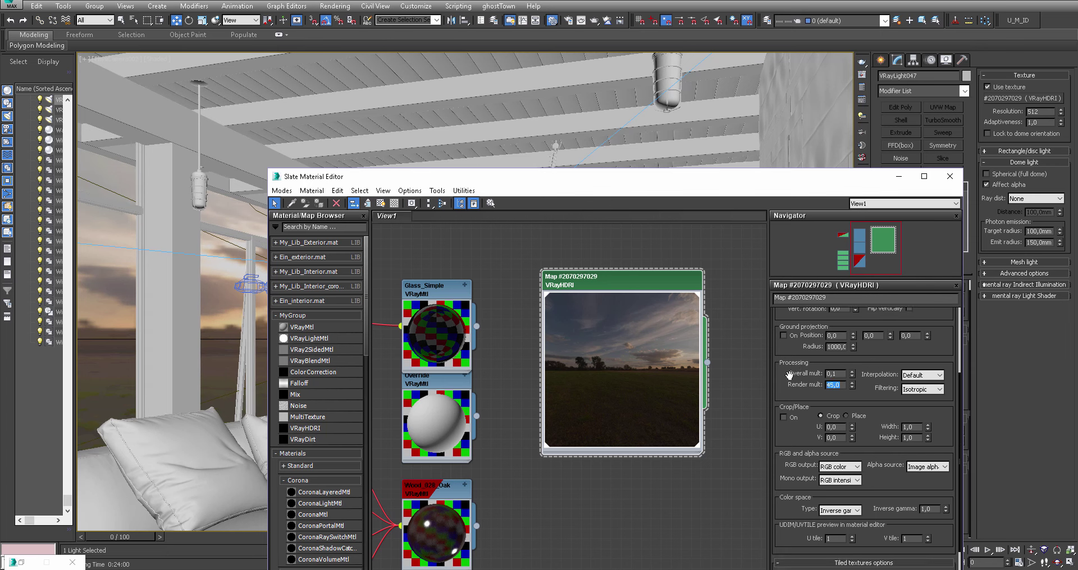
click(901, 178)
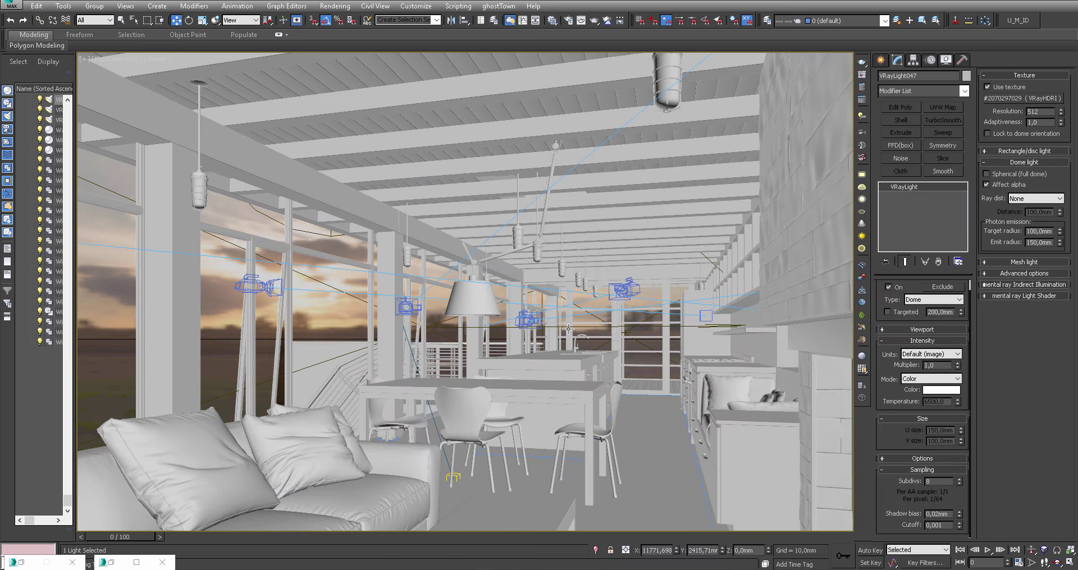
Start a test render and cancel it partway through
key(shift+q)
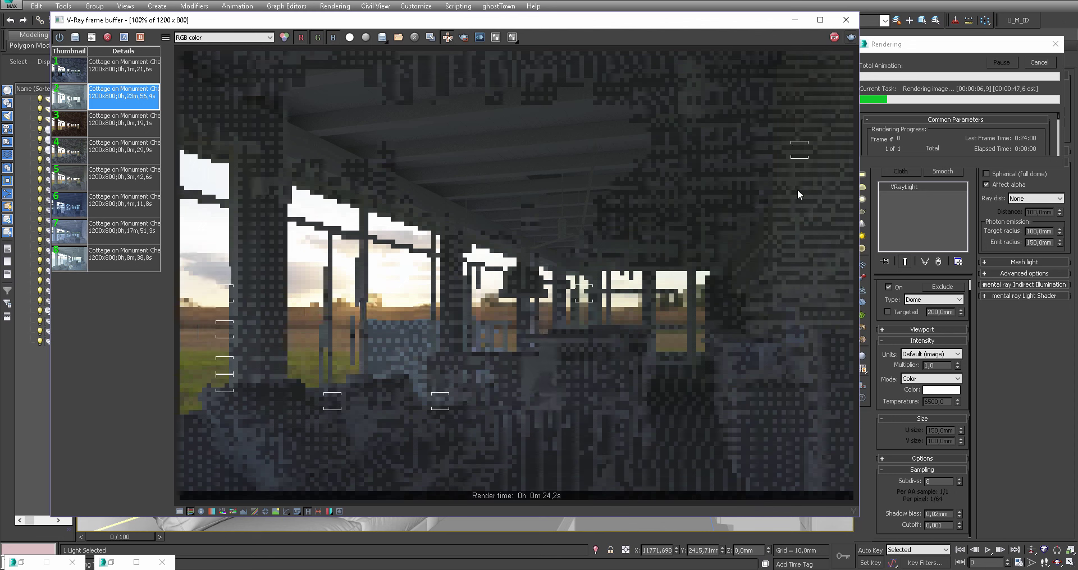
click(1039, 63)
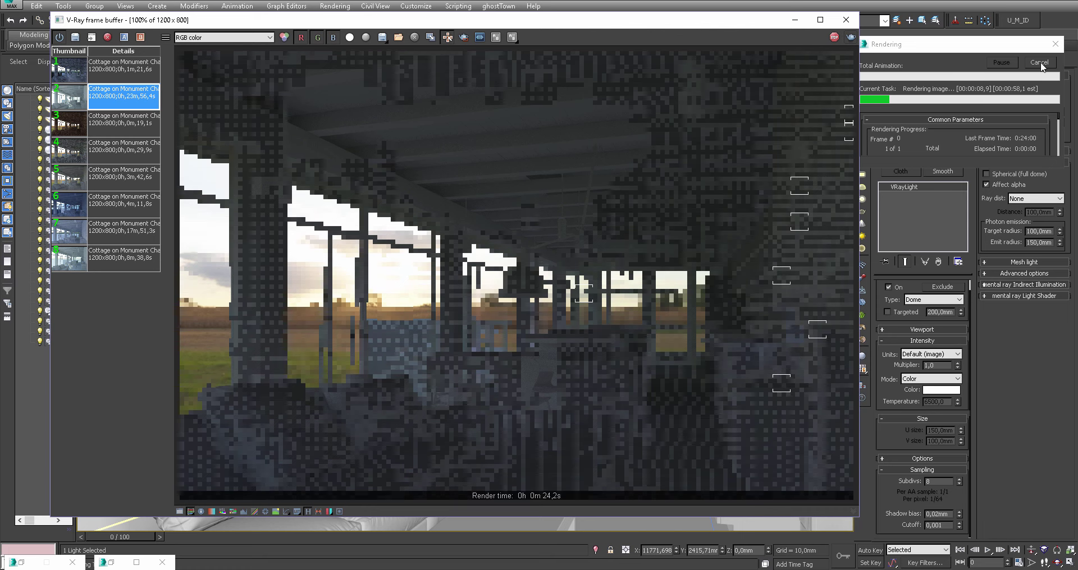
click(842, 17)
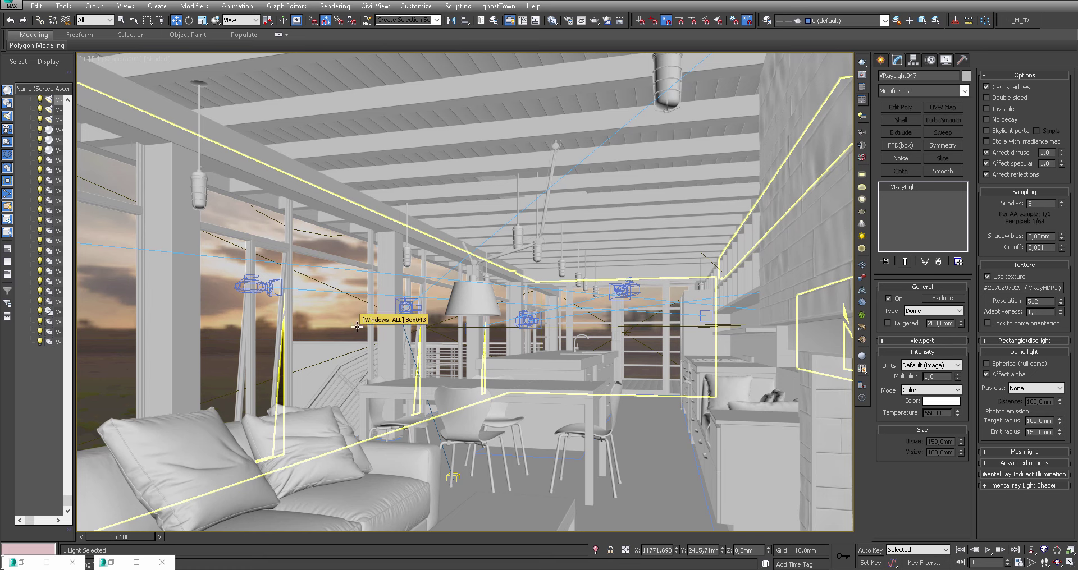
Turn off Use Map in Environment and Effects so the background goes black
key(8)
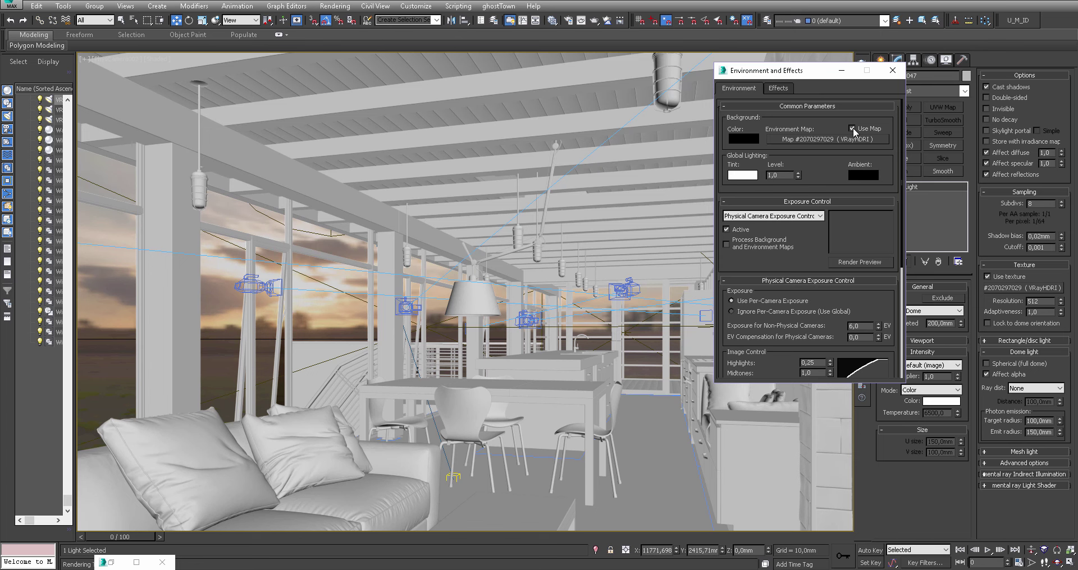
click(853, 128)
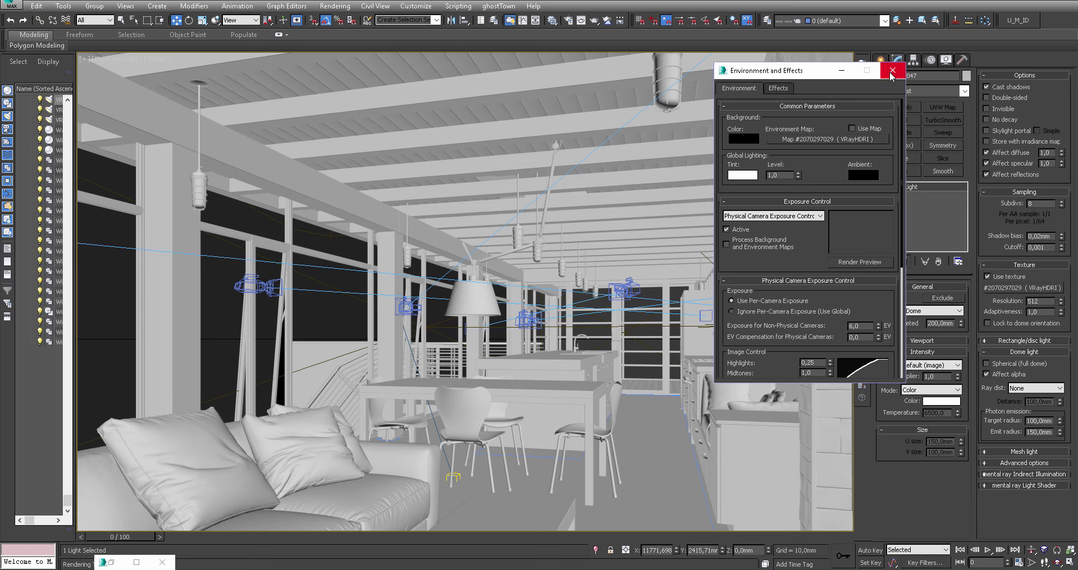
click(892, 70)
Run a brief test render and stop it early
key(shift+q)
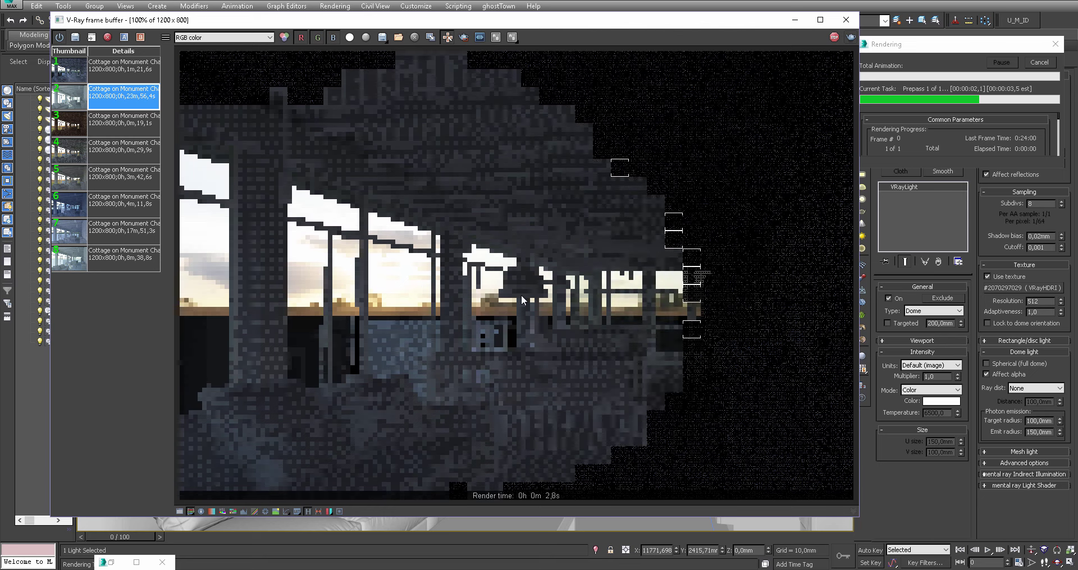
click(1039, 62)
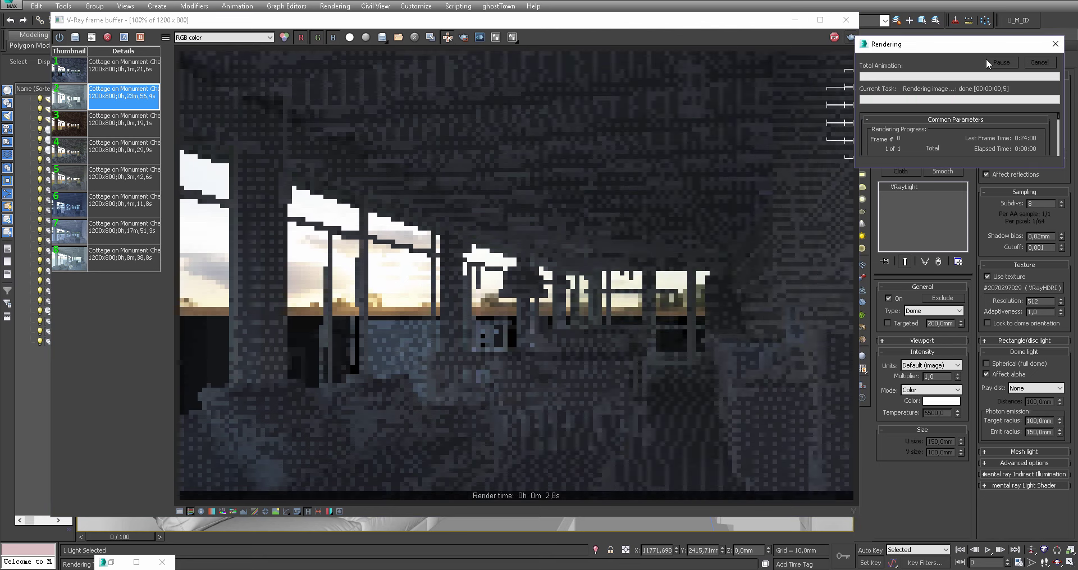
click(846, 20)
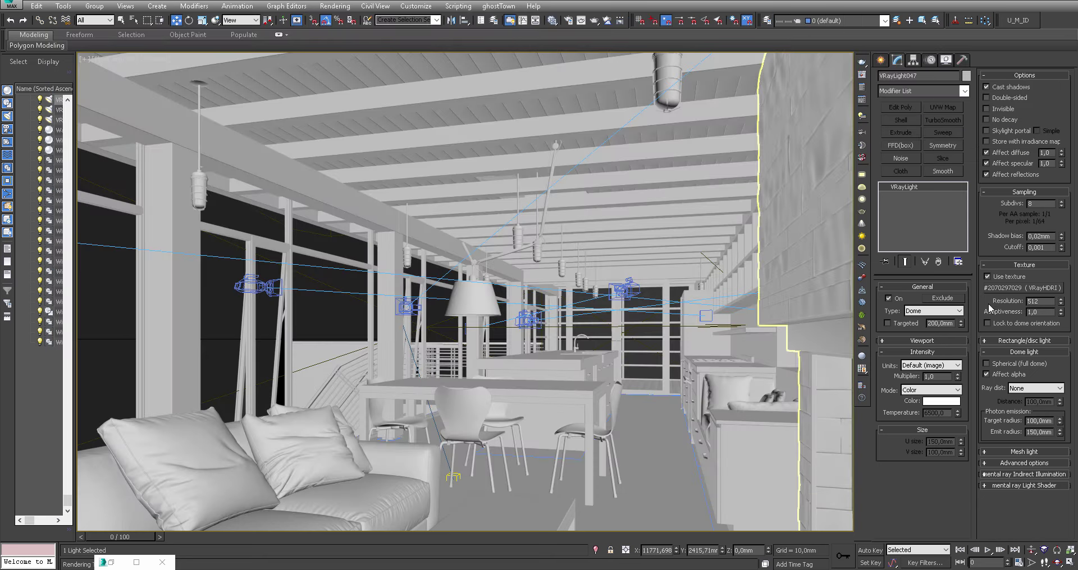
Enable Spherical (full dome) on the dome light and render the scene
click(987, 365)
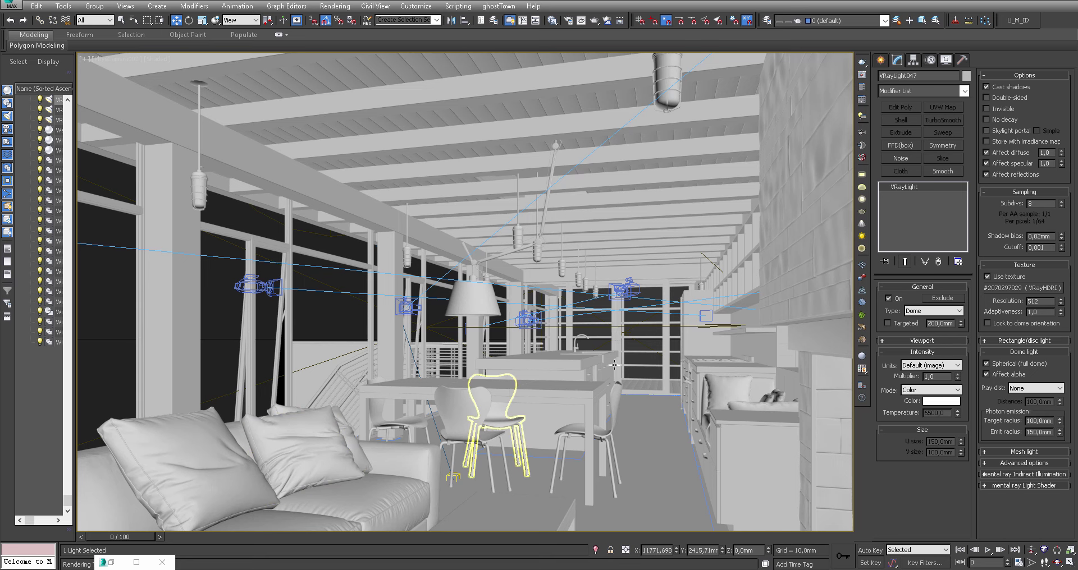
key(shift+q)
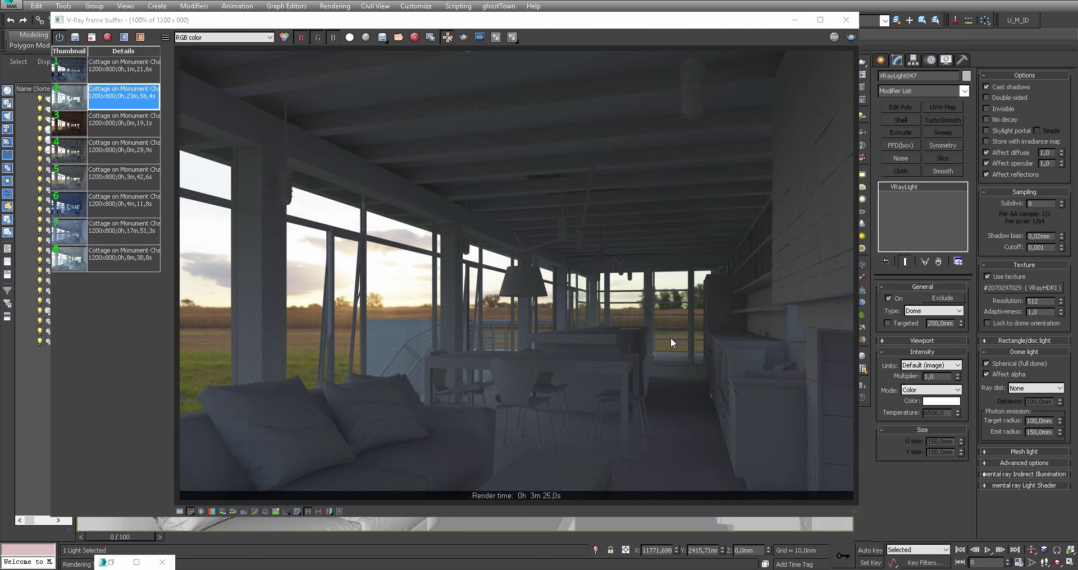
Select PhysCamera002 from the viewport's point-of-view menu
click(793, 21)
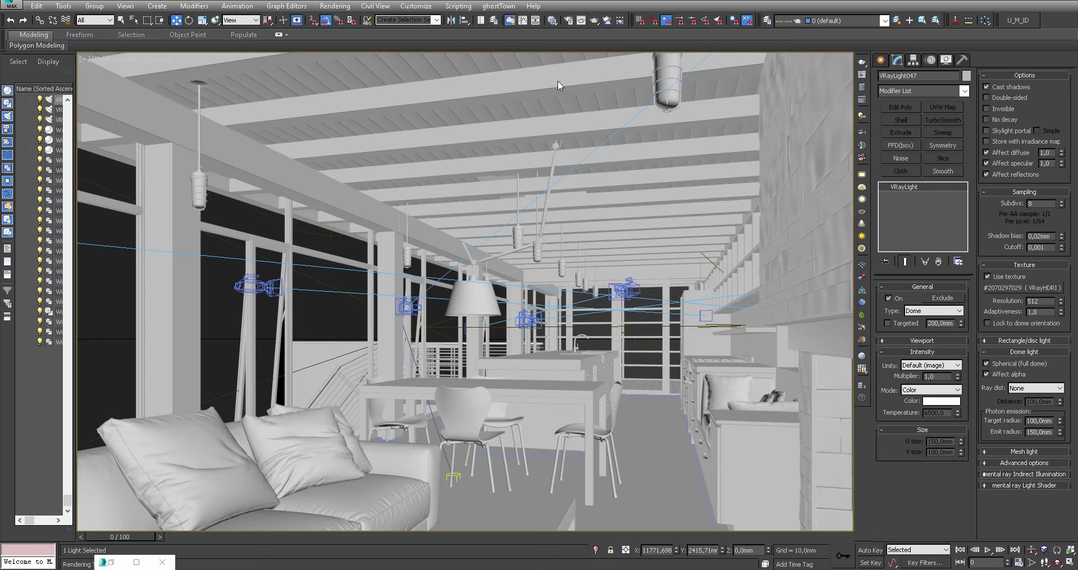
click(110, 57)
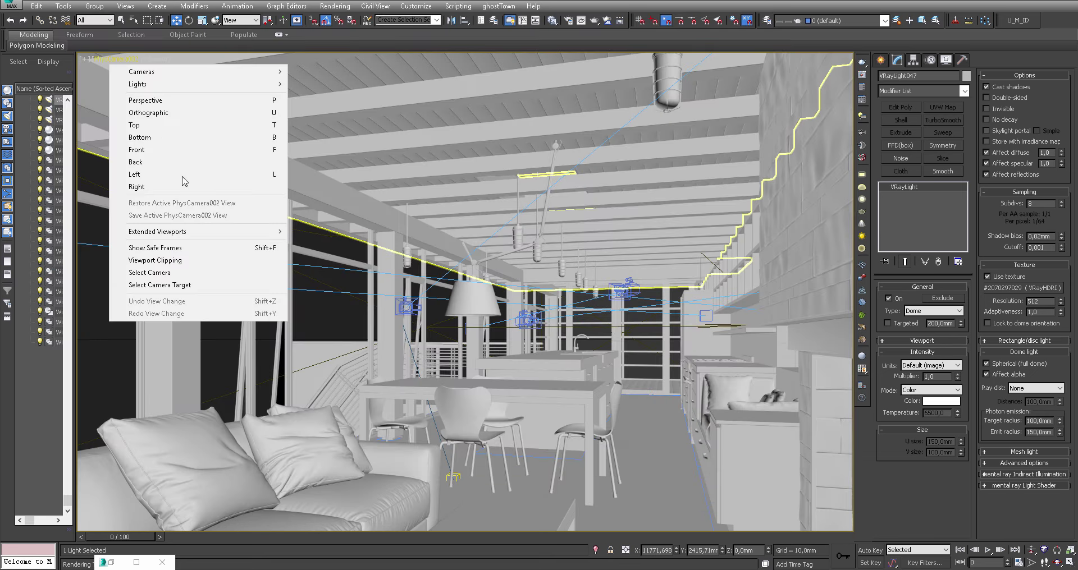
click(146, 270)
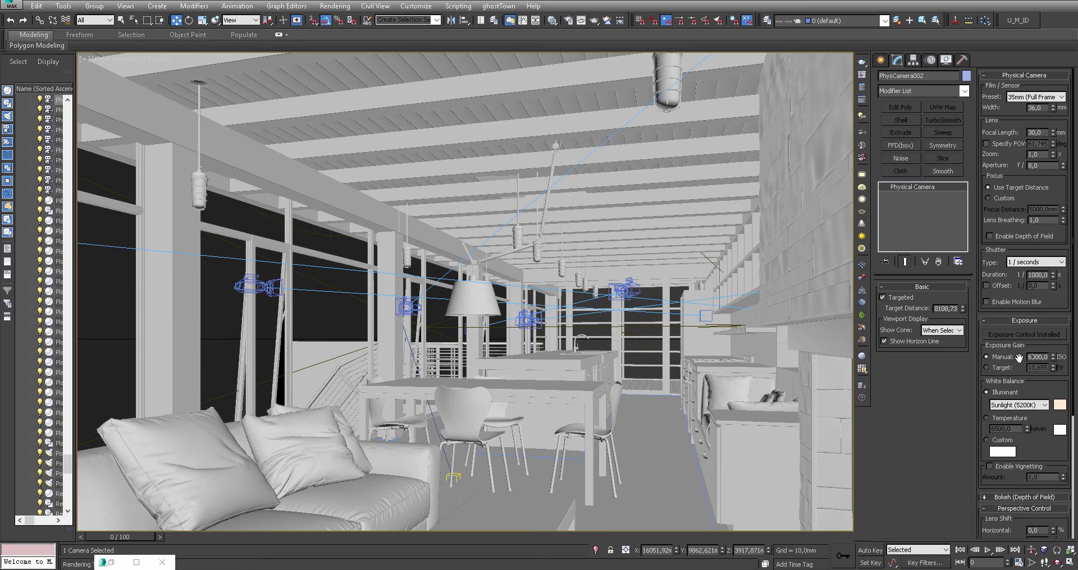
Save the finished 3m25s render to the V-Ray frame buffer history and reopen the material editor
right_click(542, 402)
click(571, 525)
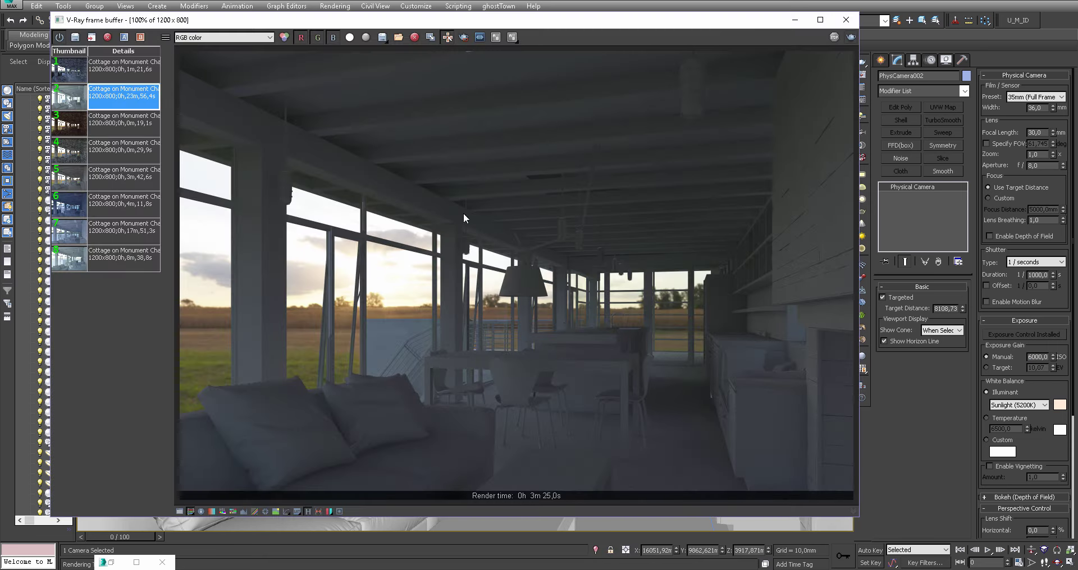
click(74, 39)
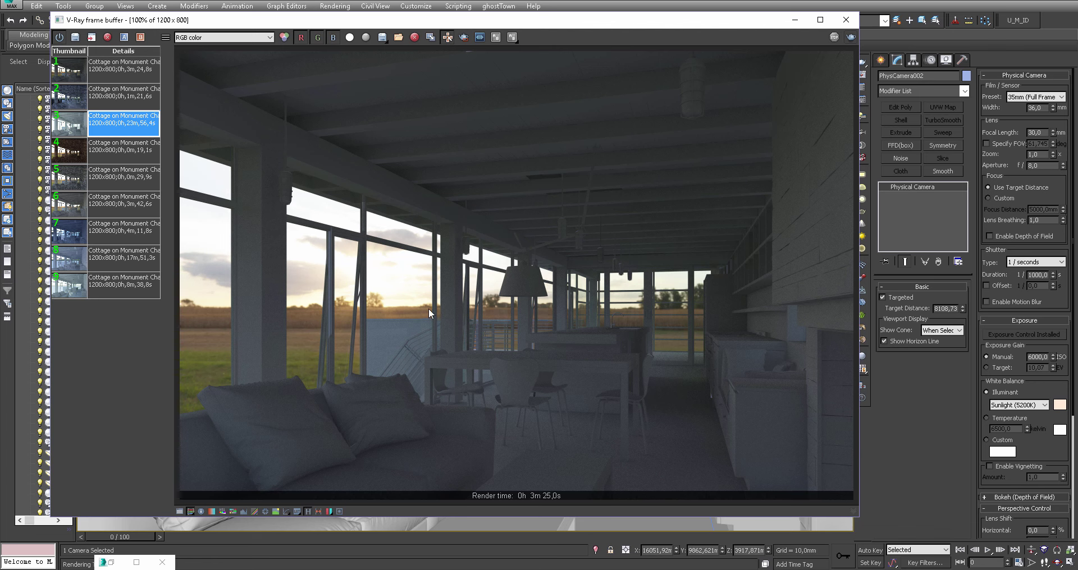
click(795, 21)
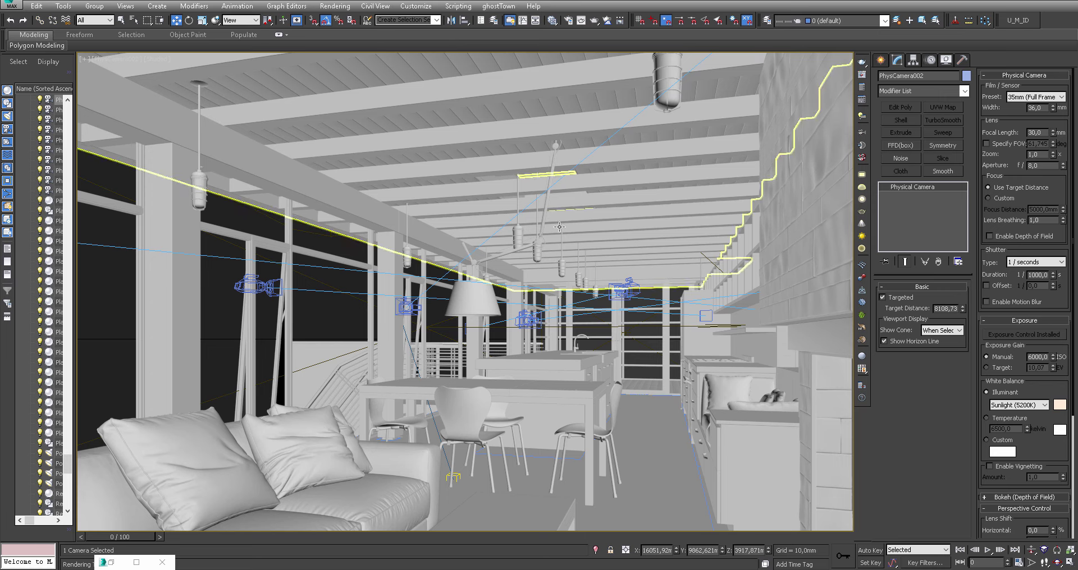
key(m)
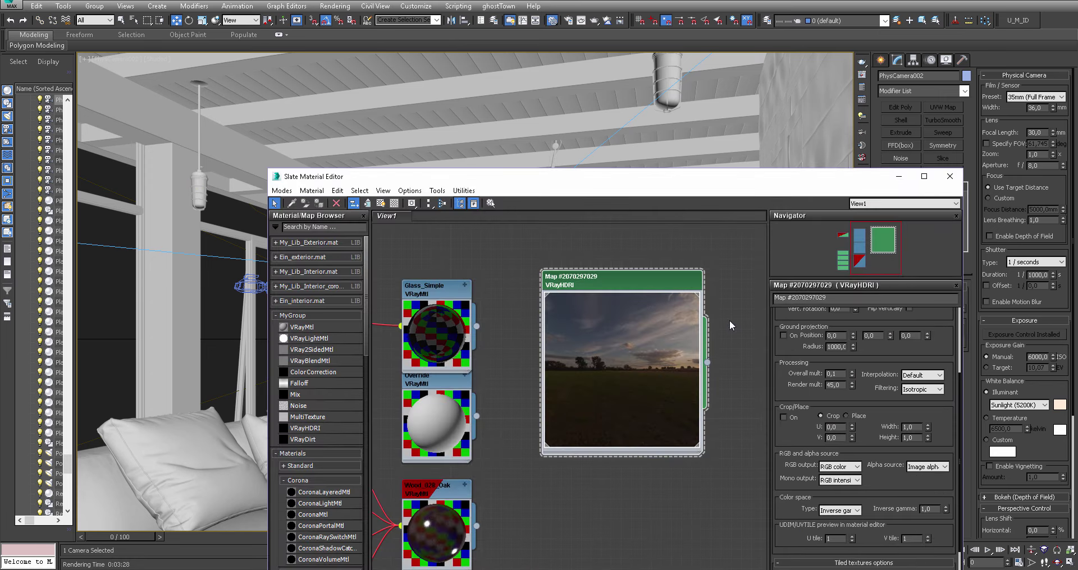
Set the VRayHDRI inverse gamma to 0.6 and close the material editor
drag(900, 481, 893, 339)
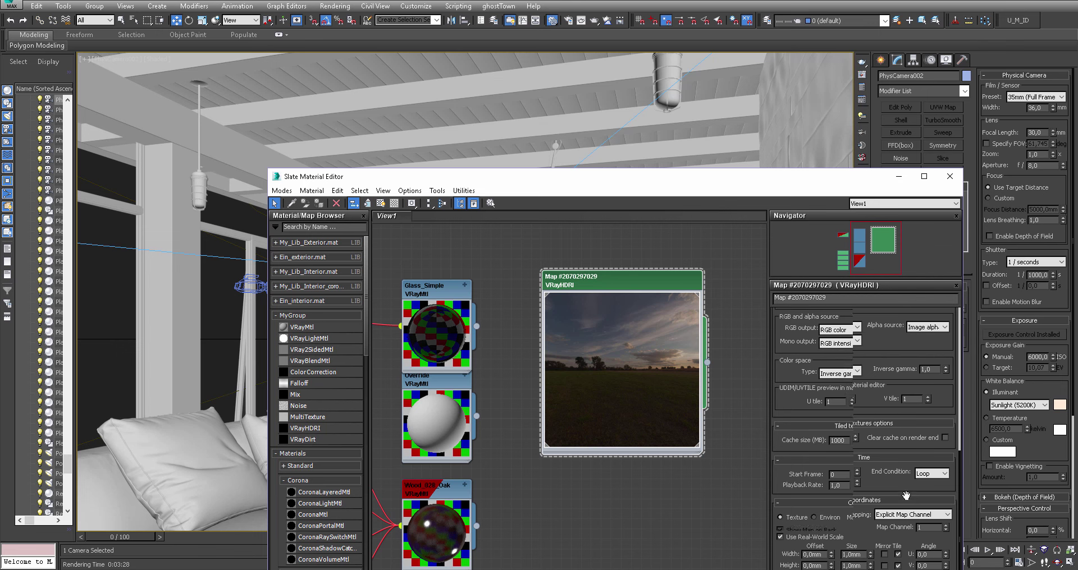
drag(905, 427, 916, 478)
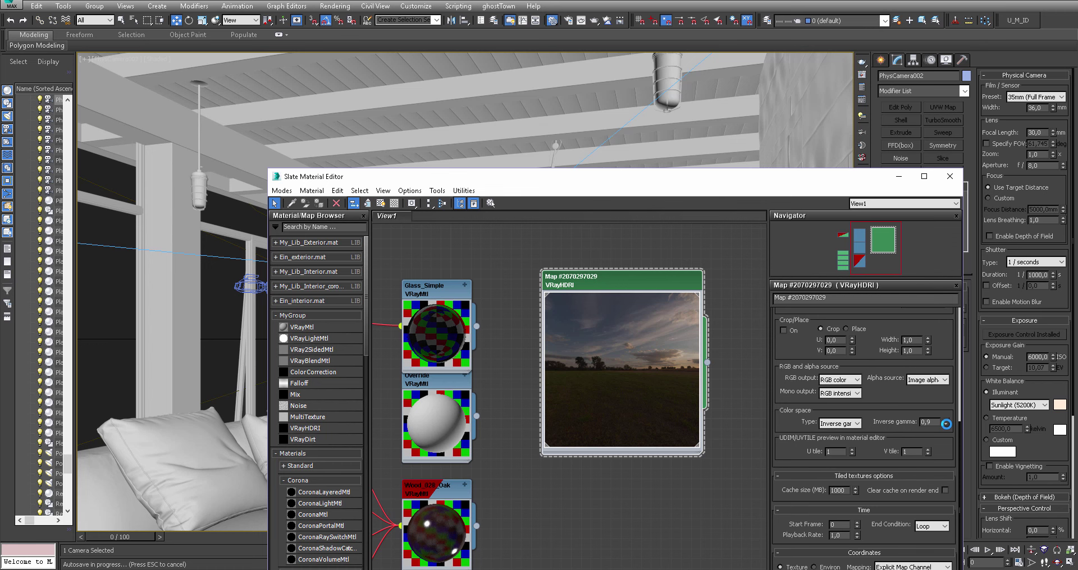
click(946, 426)
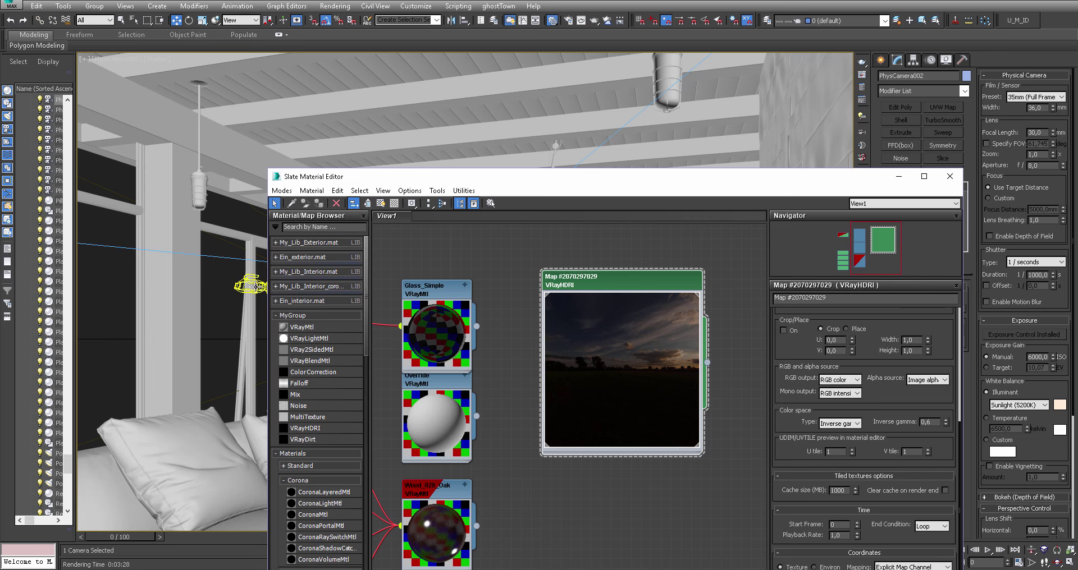
click(896, 178)
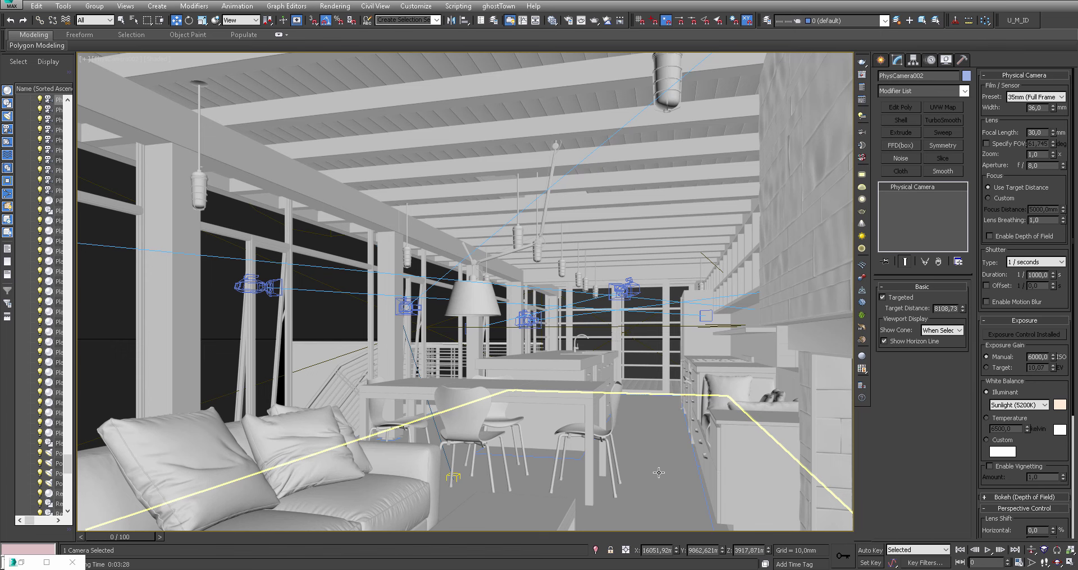
Render the camera view with inverse gamma 0.6, finishing in 4m 11.1s
key(shift+q)
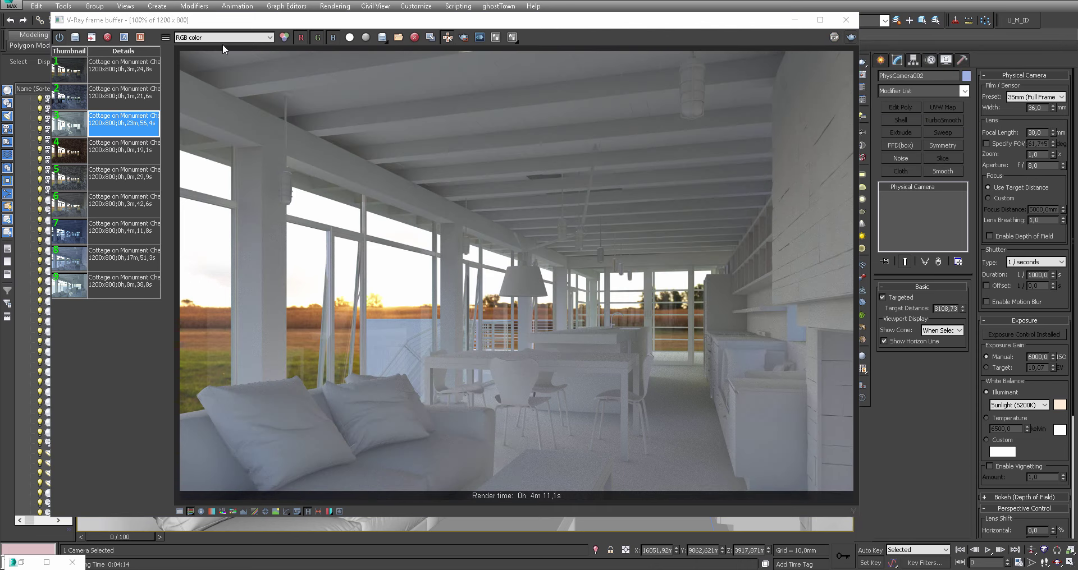
click(78, 36)
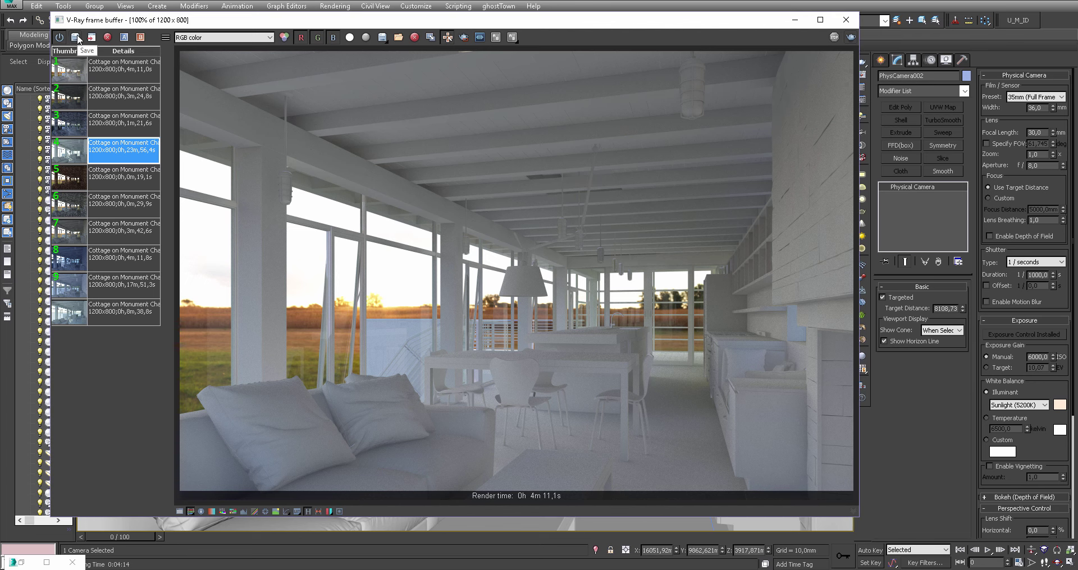
double_click(76, 97)
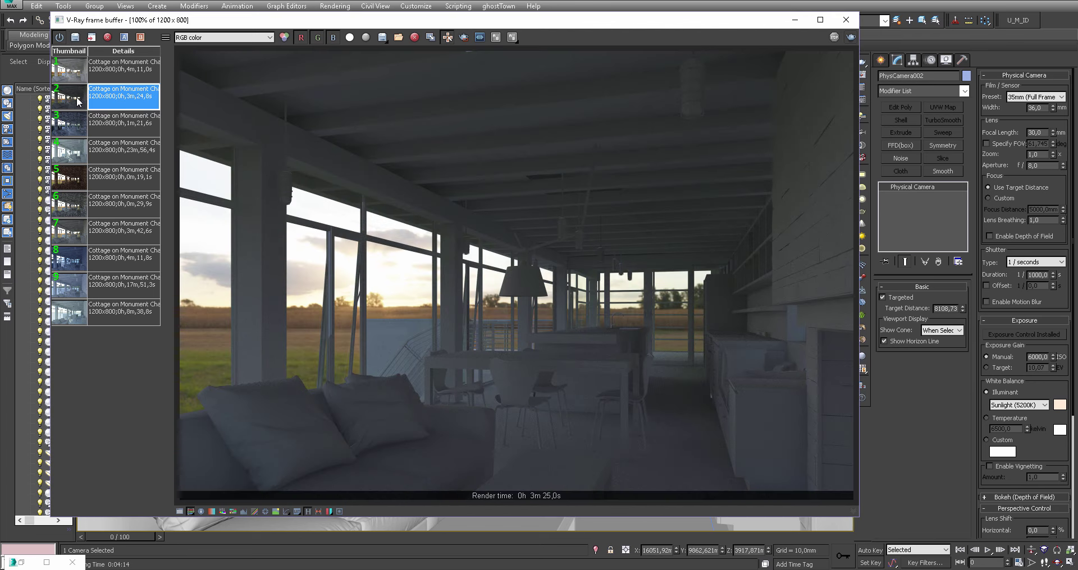
double_click(77, 71)
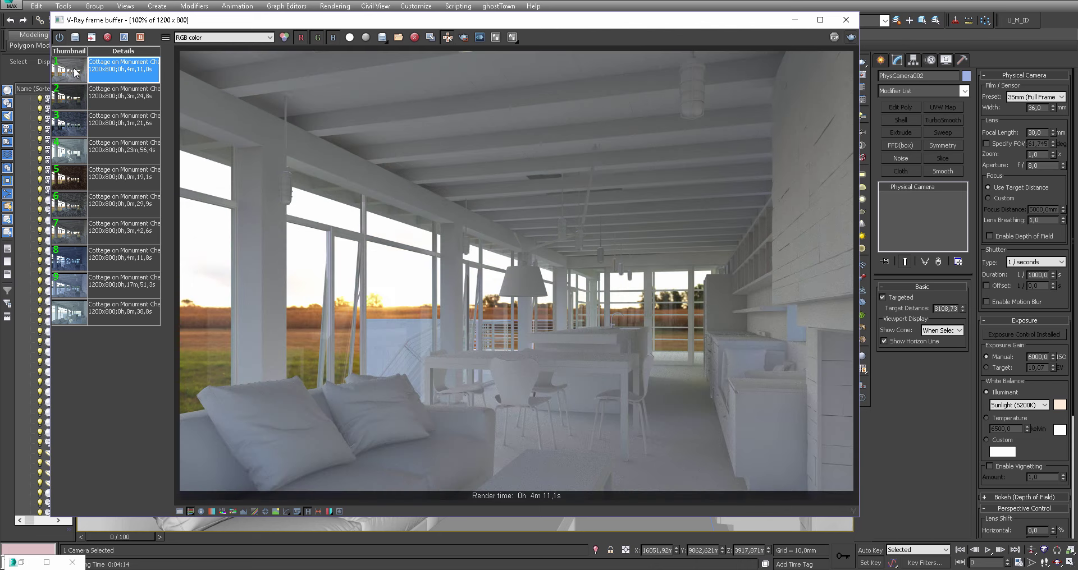
double_click(75, 96)
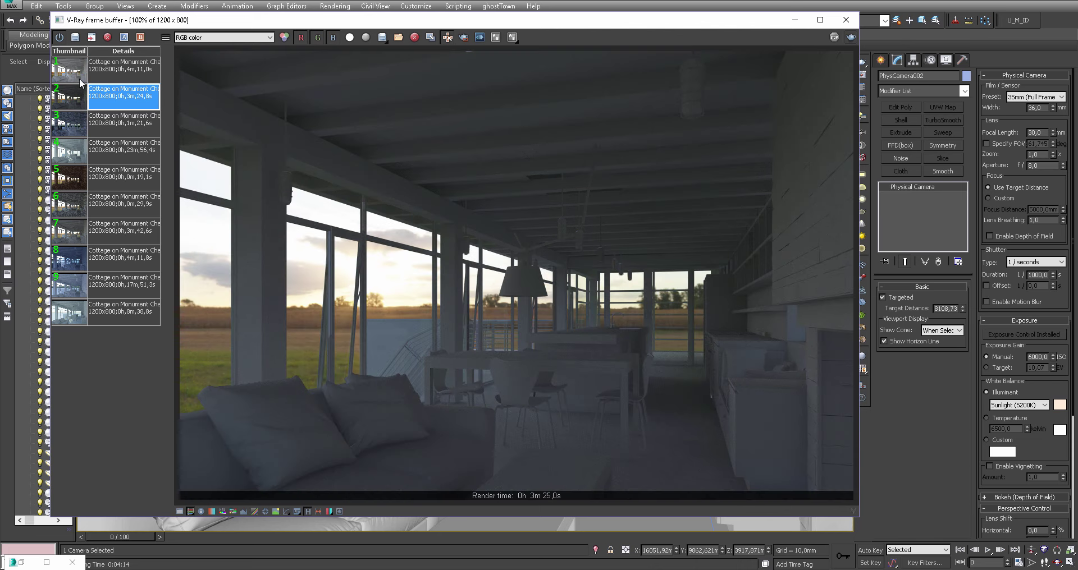
double_click(80, 76)
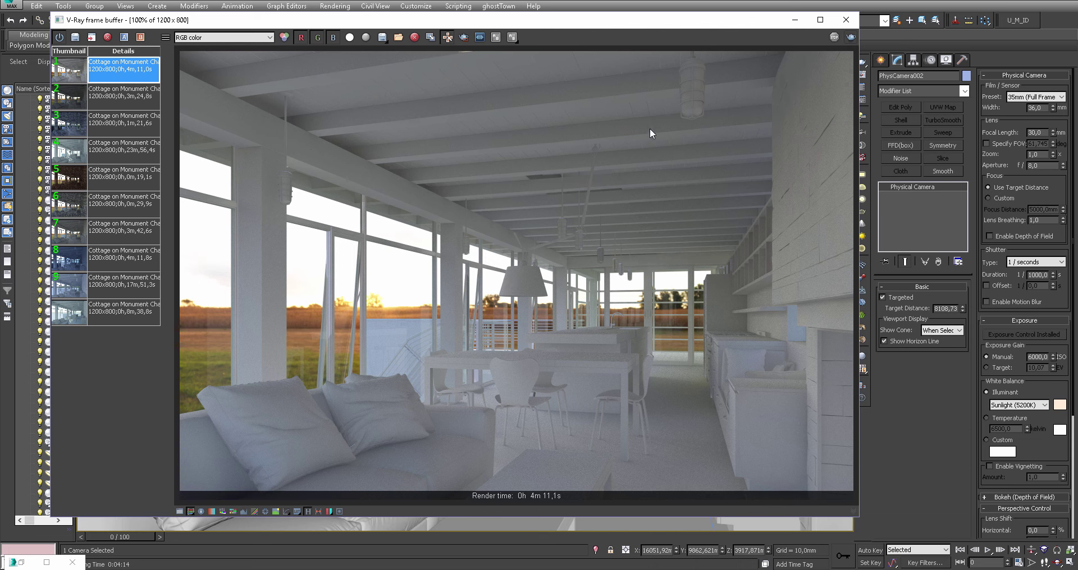
Change the VRayHDRI inverse gamma to 0,7 and return to the 4m 11.1s render
click(795, 20)
key(m)
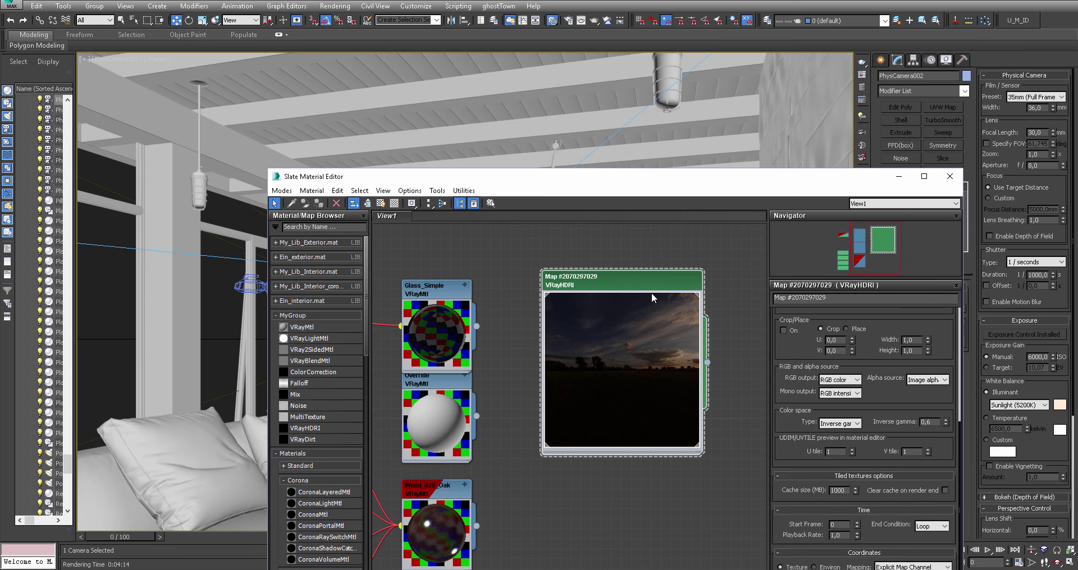
scroll(905, 388, down, 3)
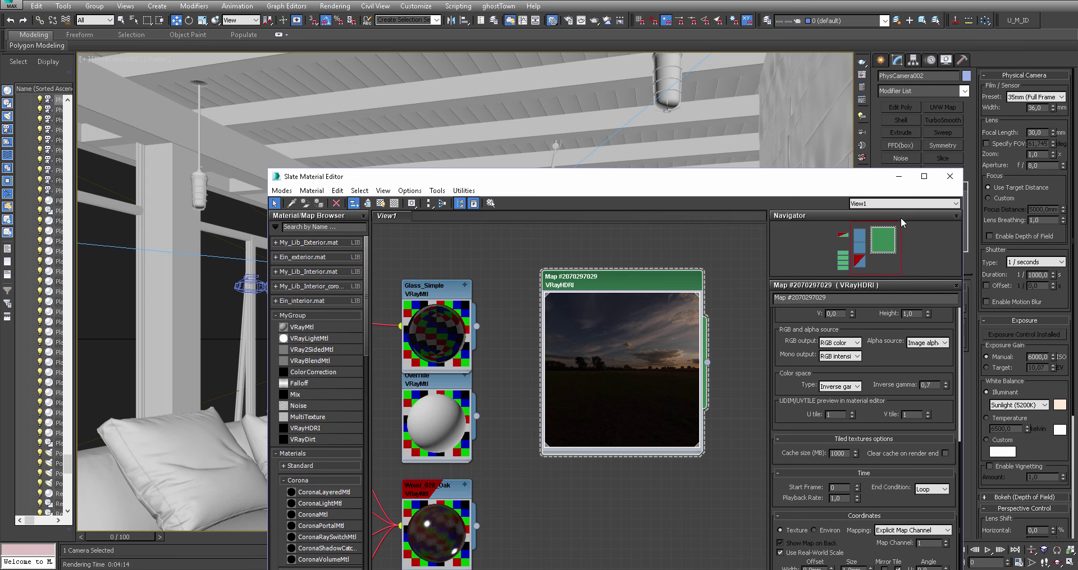
click(899, 176)
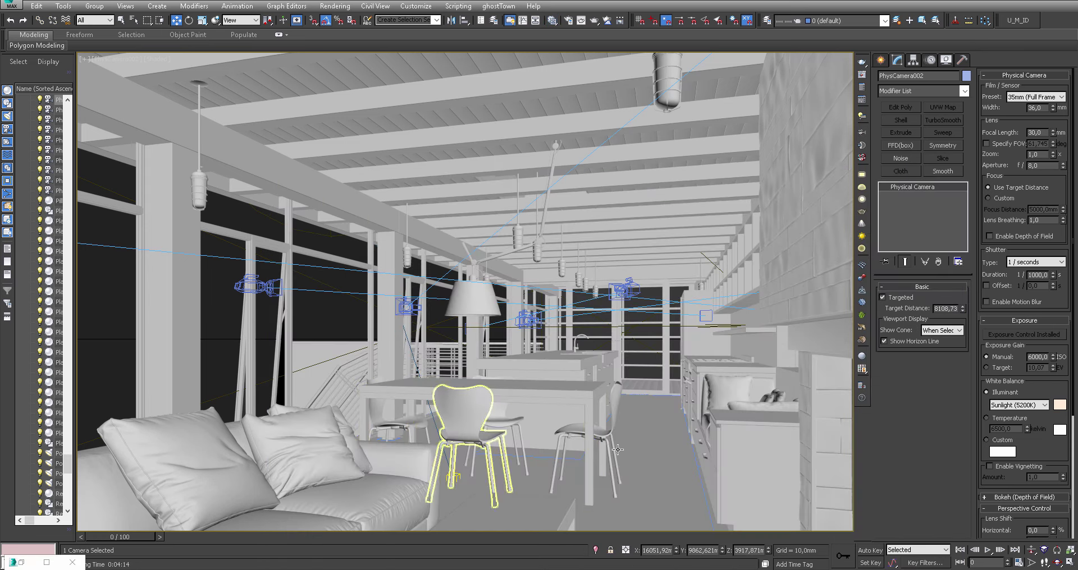
key(alt+Tab)
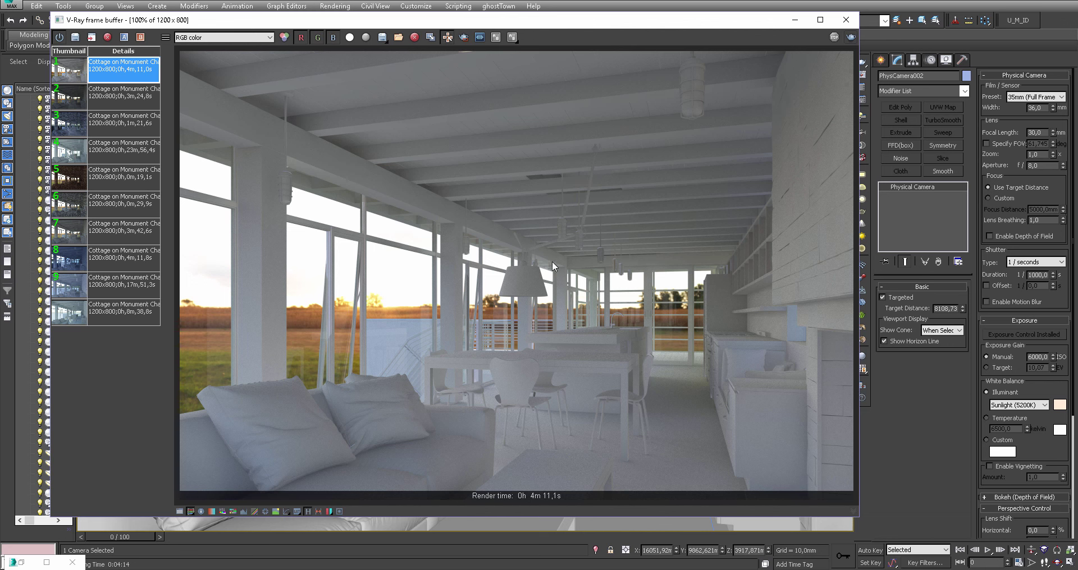
Switch between the 23m 56,5s and 4m 11,1s renders in history, then minimize the frame buffer
double_click(67, 152)
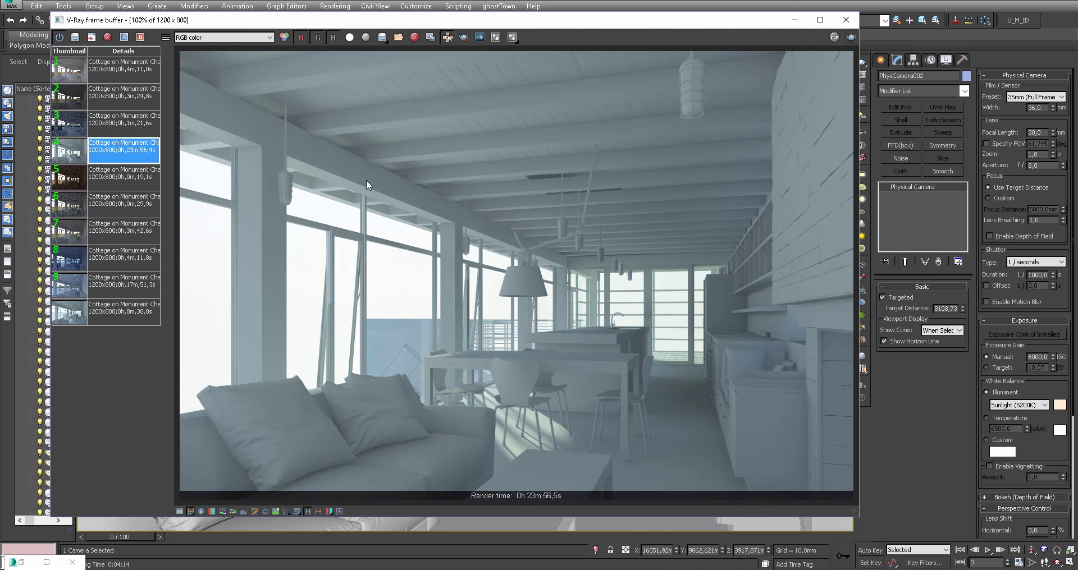
double_click(75, 72)
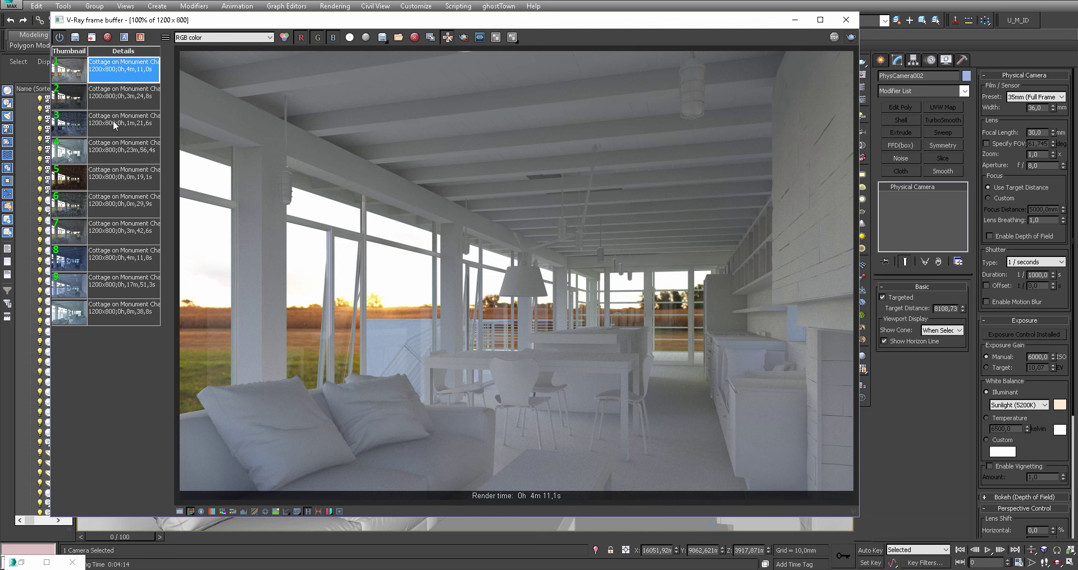
double_click(66, 150)
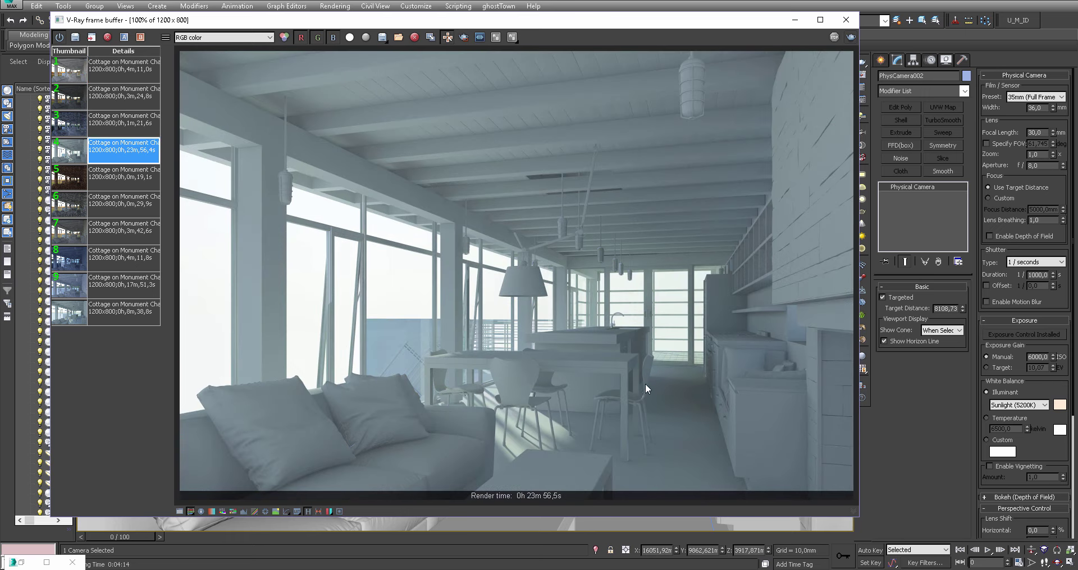
double_click(74, 71)
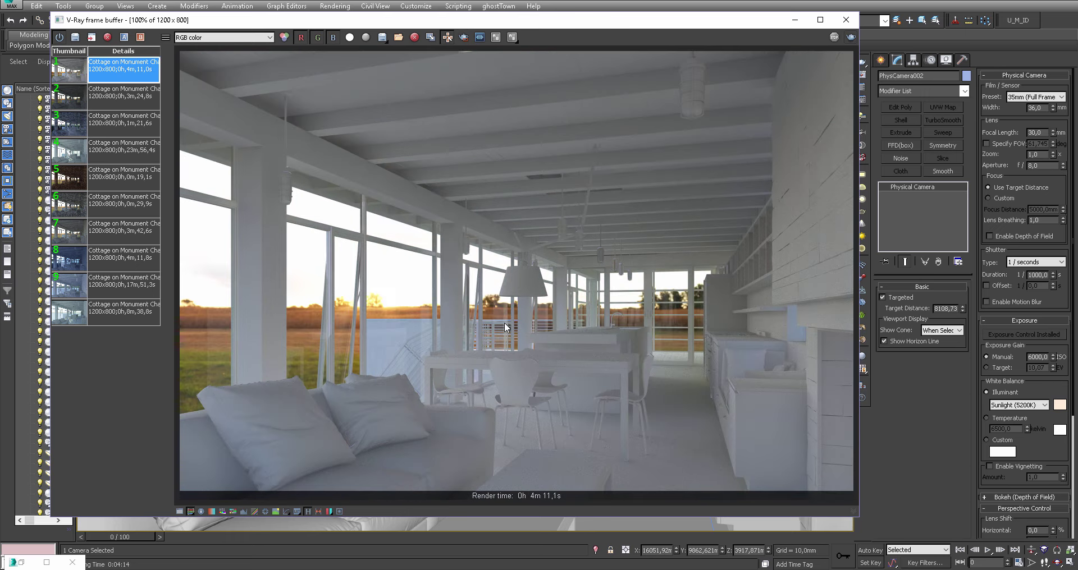
click(794, 19)
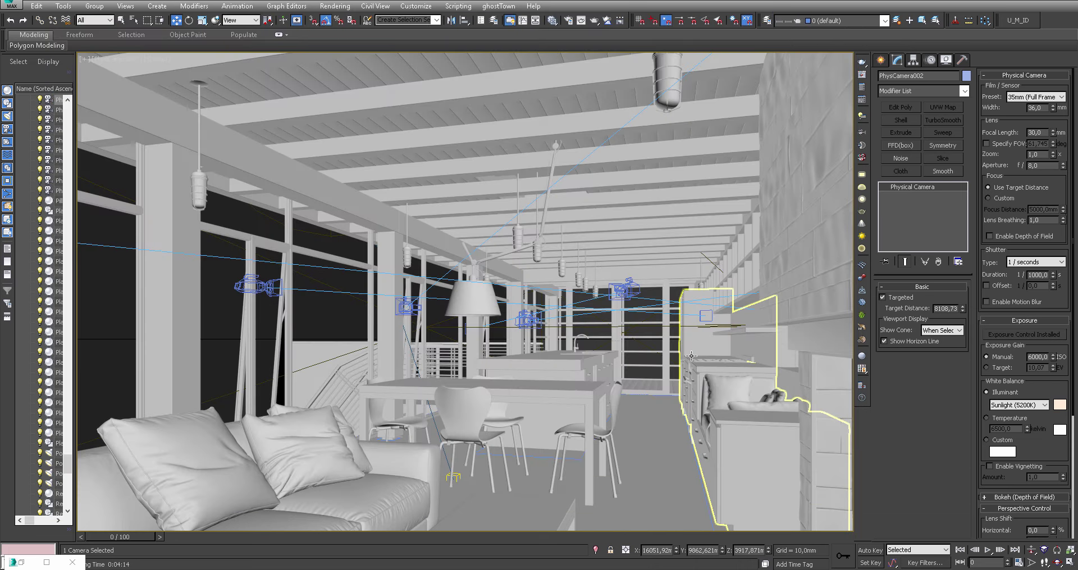
Set VRayLight047's subdivs to 120 in the Light Lister and start a new test render
click(863, 118)
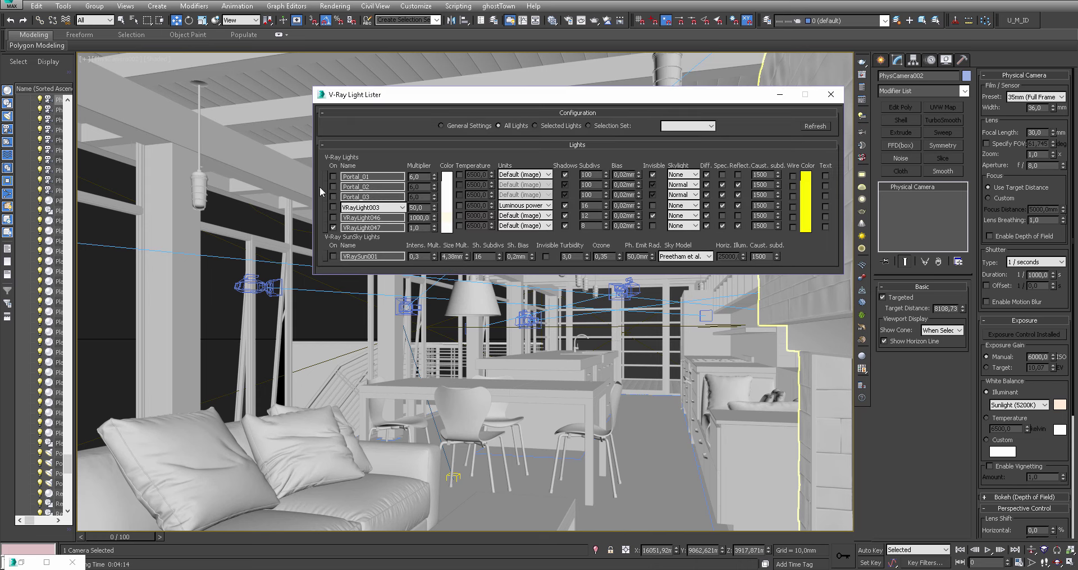
click(325, 228)
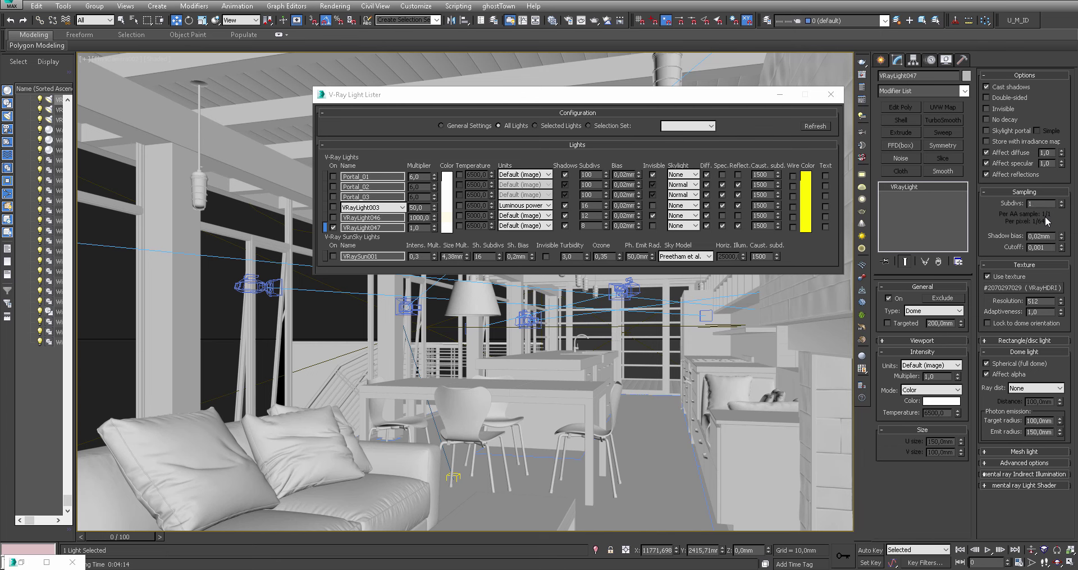
text(20)
key(Return)
click(781, 97)
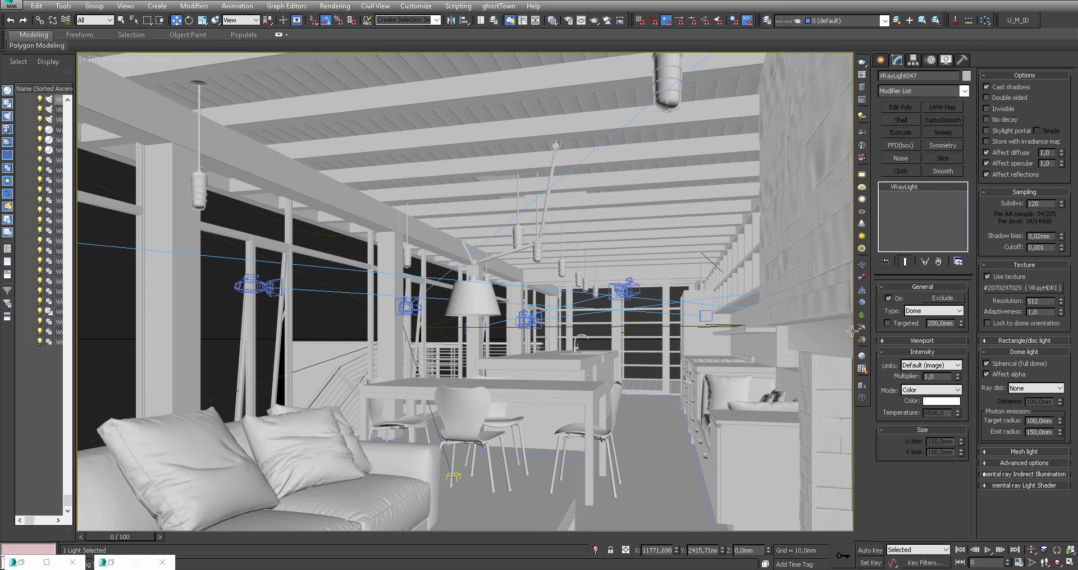
key(shift+q)
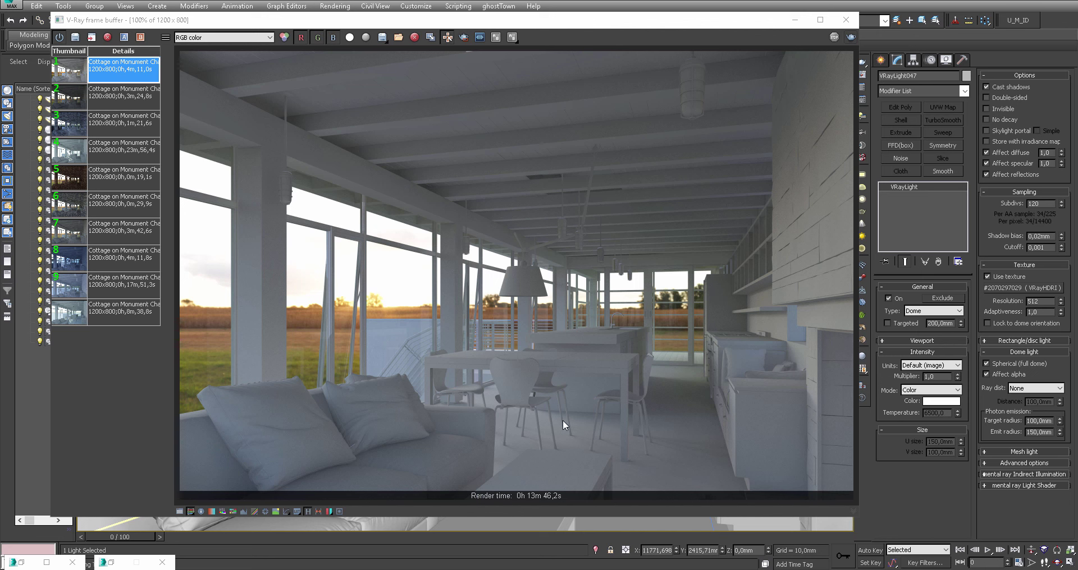
Zoom into the finished 13m 46,2s render and save it to the VFB history
scroll(576, 403, up, 1)
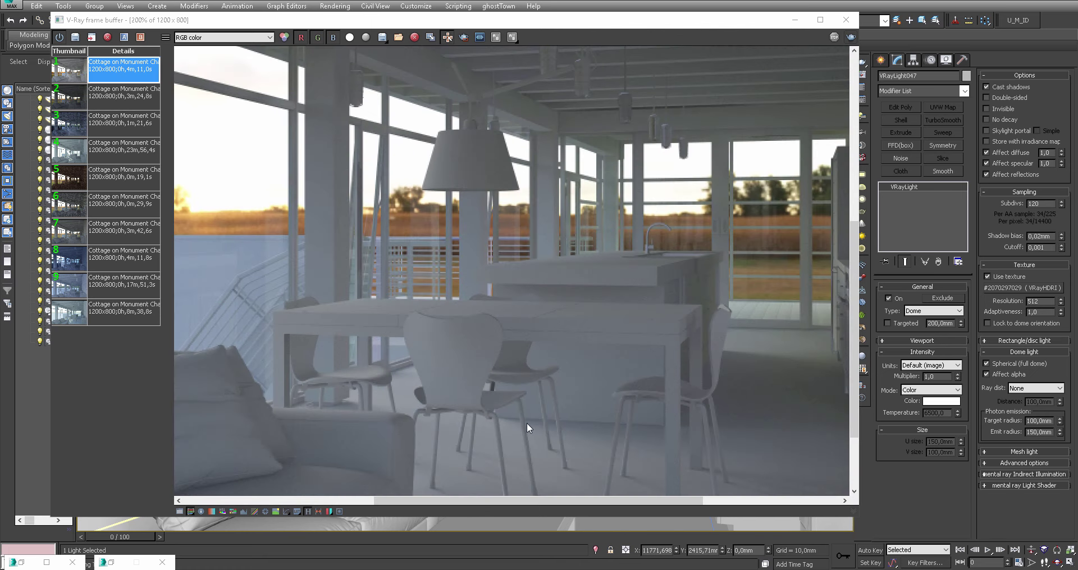
scroll(526, 419, down, 1)
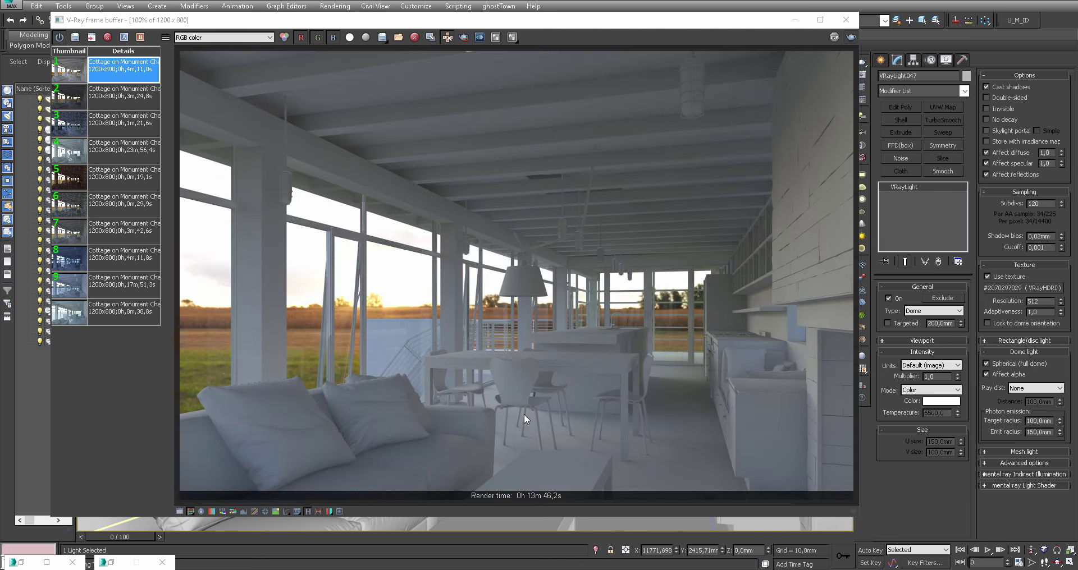
click(76, 40)
Compare zoomed areas of the 4m 11,1s and 13m 46,2s renders, then minimize the frame buffer
double_click(72, 100)
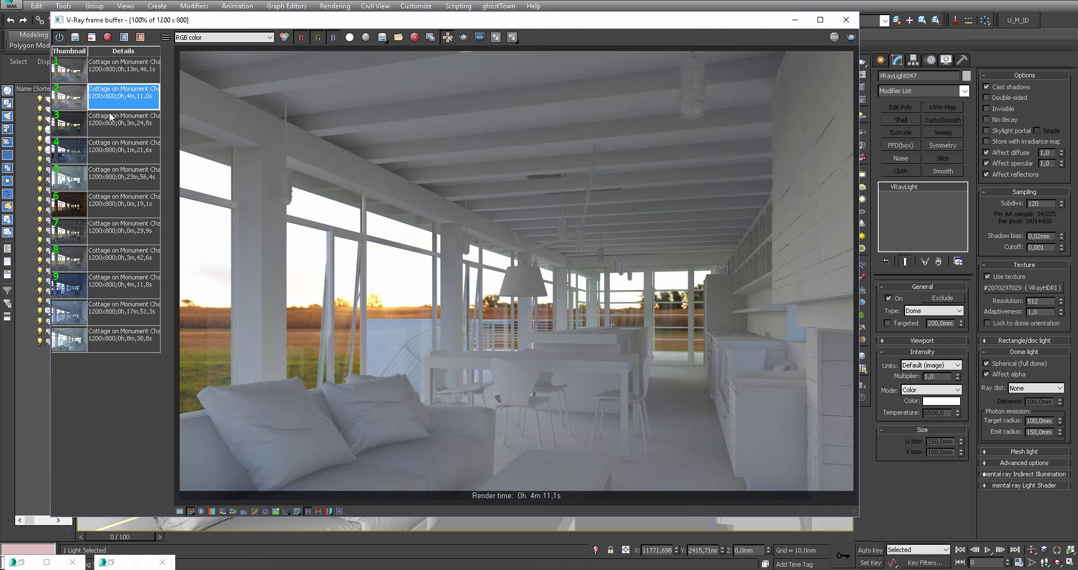
scroll(543, 425, up, 1)
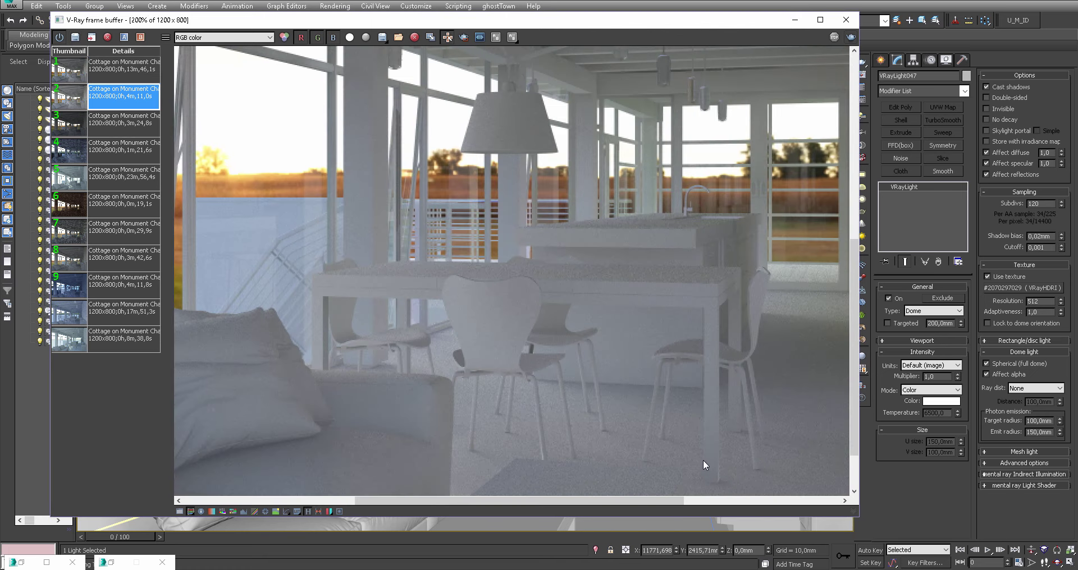
middle_drag(703, 460, 613, 382)
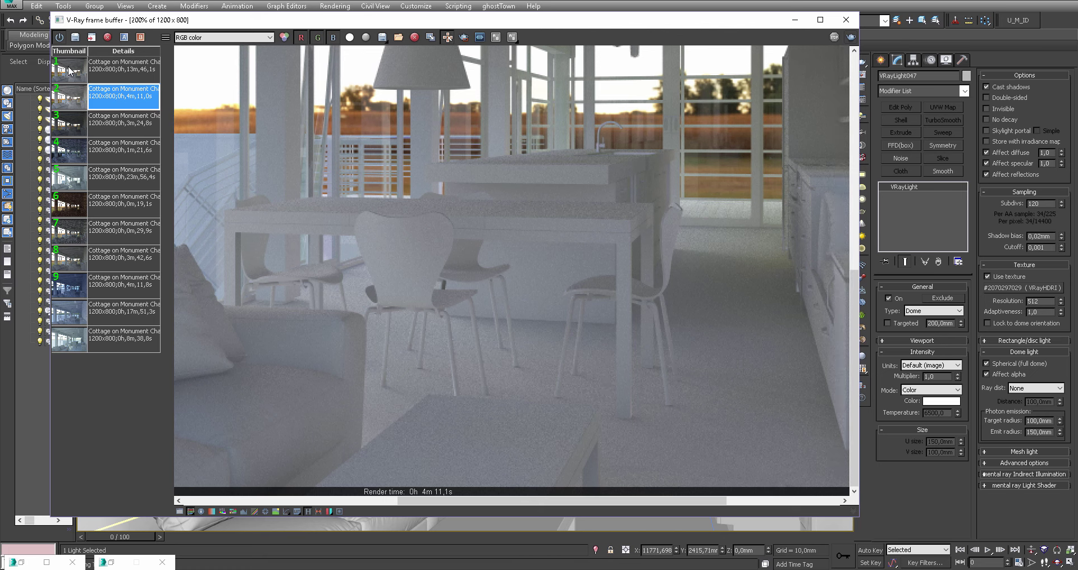
double_click(70, 70)
middle_drag(494, 366, 668, 386)
scroll(553, 280, down, 1)
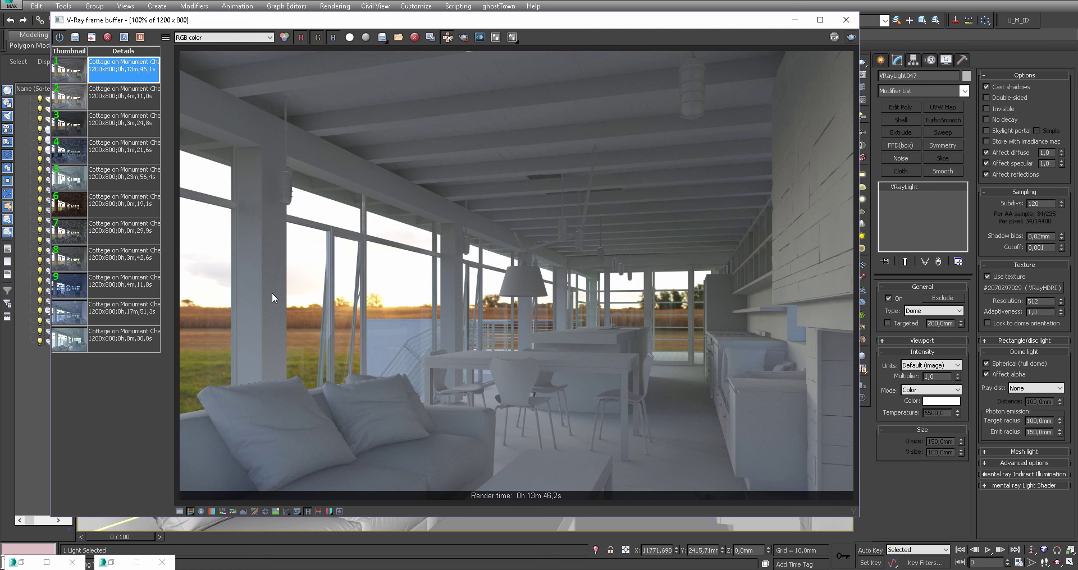
scroll(205, 284, up, 1)
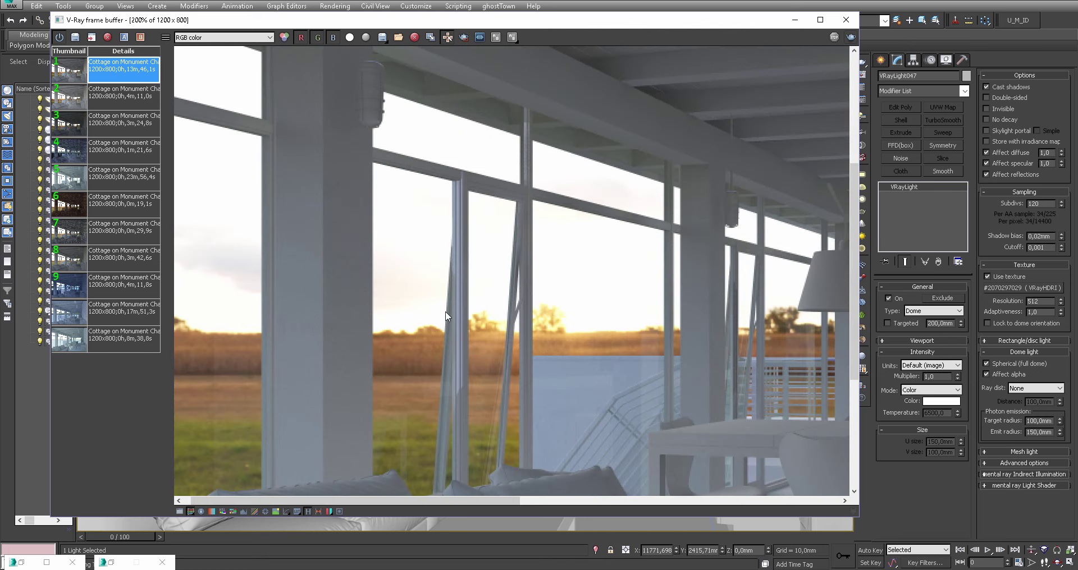
scroll(248, 256, down, 1)
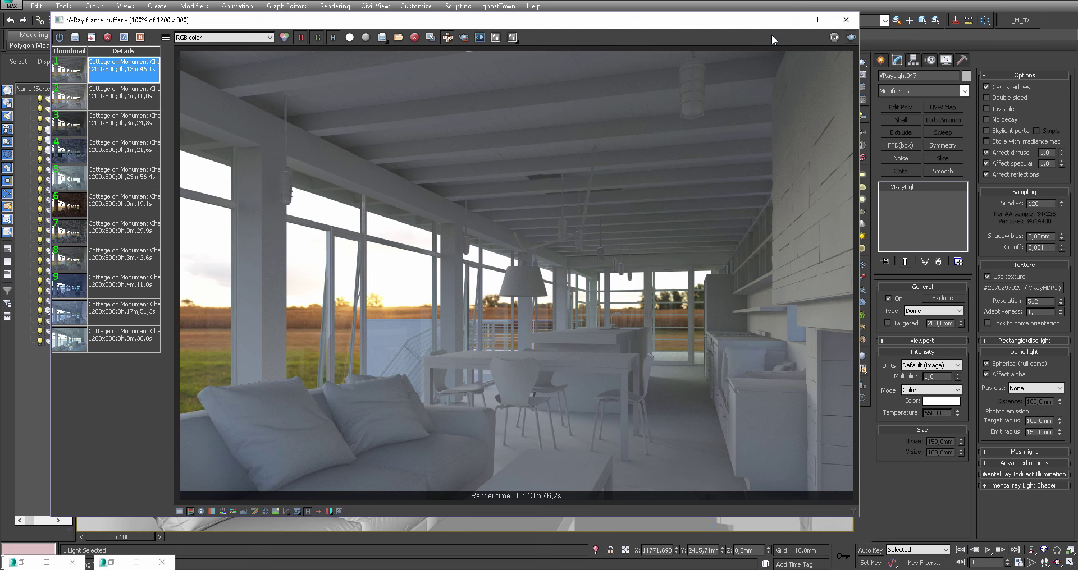
click(792, 21)
key(p)
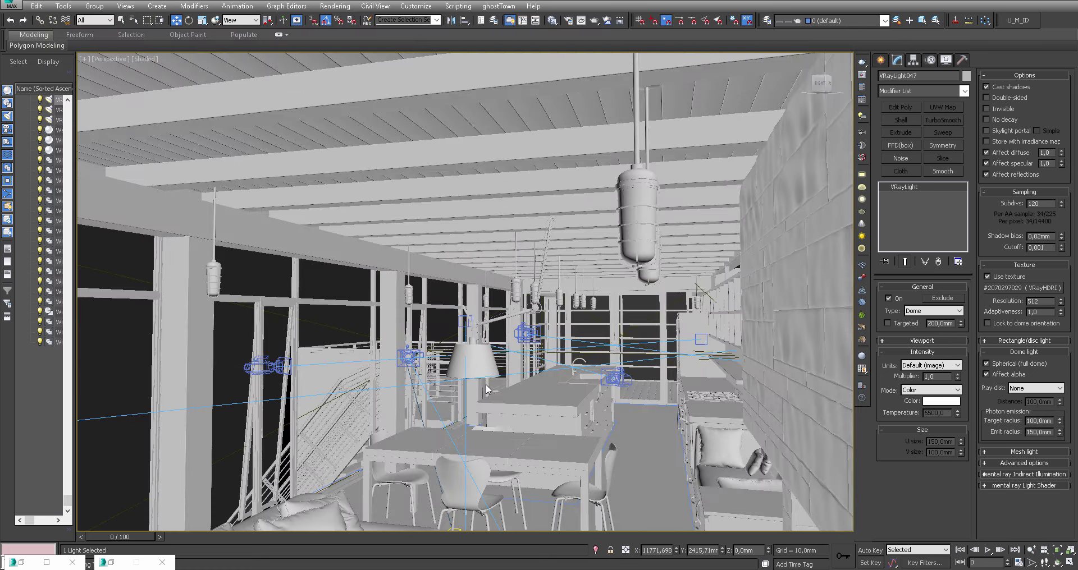
alt+middle_drag(536, 337, 377, 404)
scroll(378, 402, down, 10)
scroll(378, 505, up, 4)
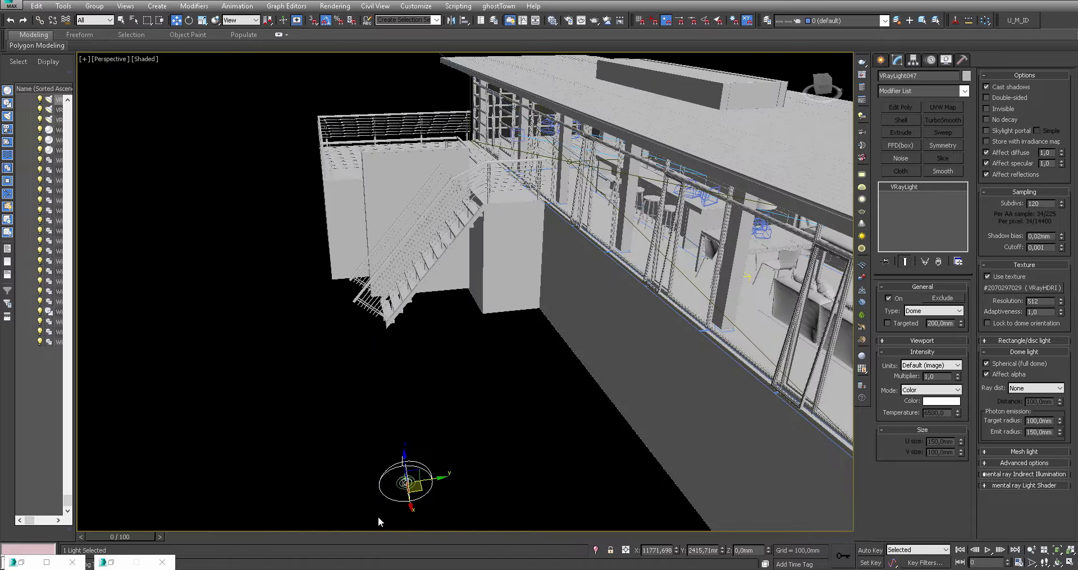
scroll(494, 432, up, 3)
scroll(500, 429, down, 5)
alt+middle_drag(499, 428, 460, 316)
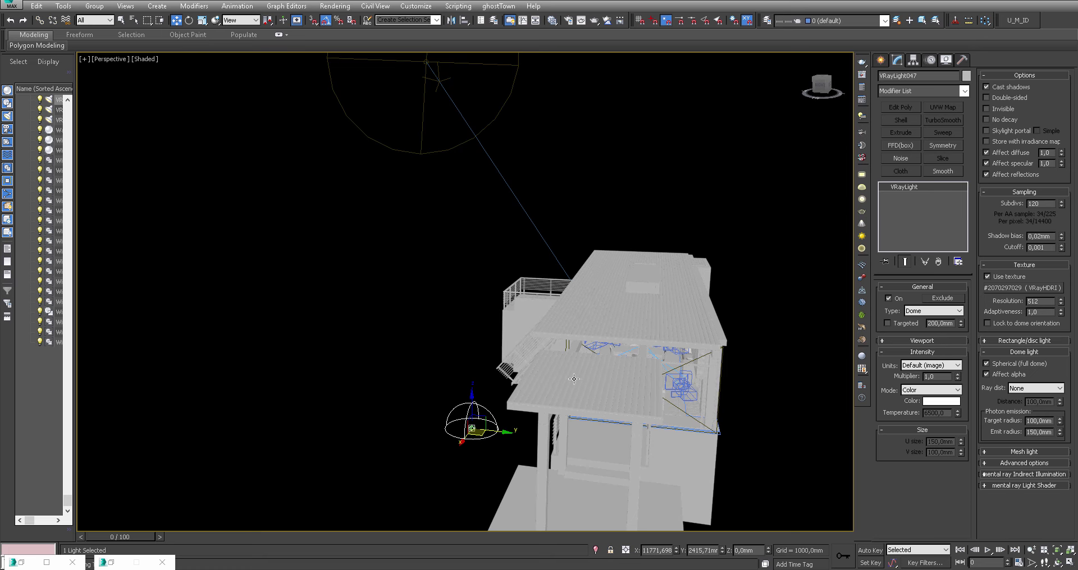
alt+middle_drag(410, 189, 550, 275)
key(c)
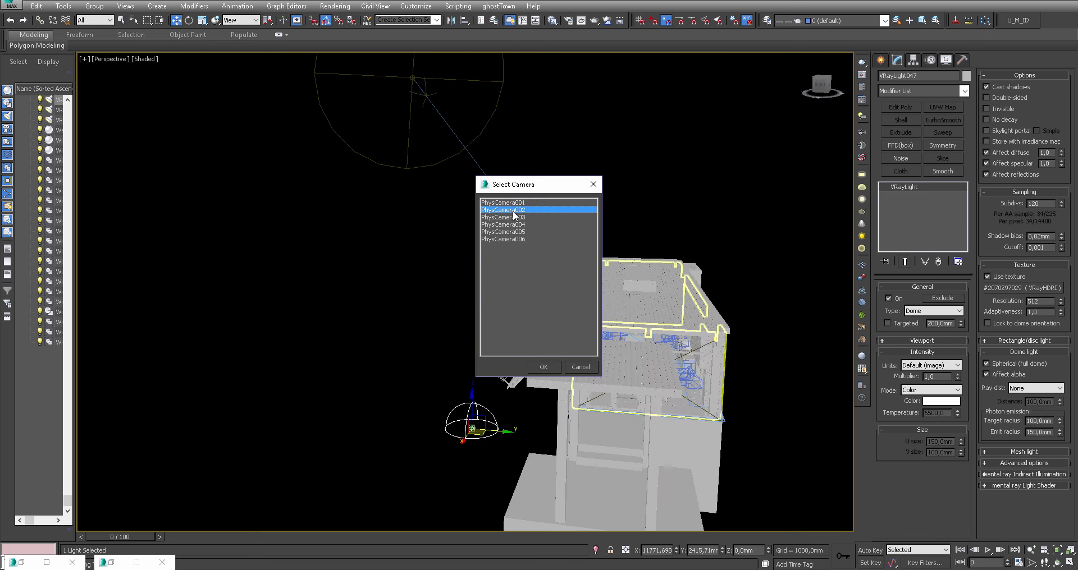
double_click(512, 218)
right_click(513, 212)
click(557, 466)
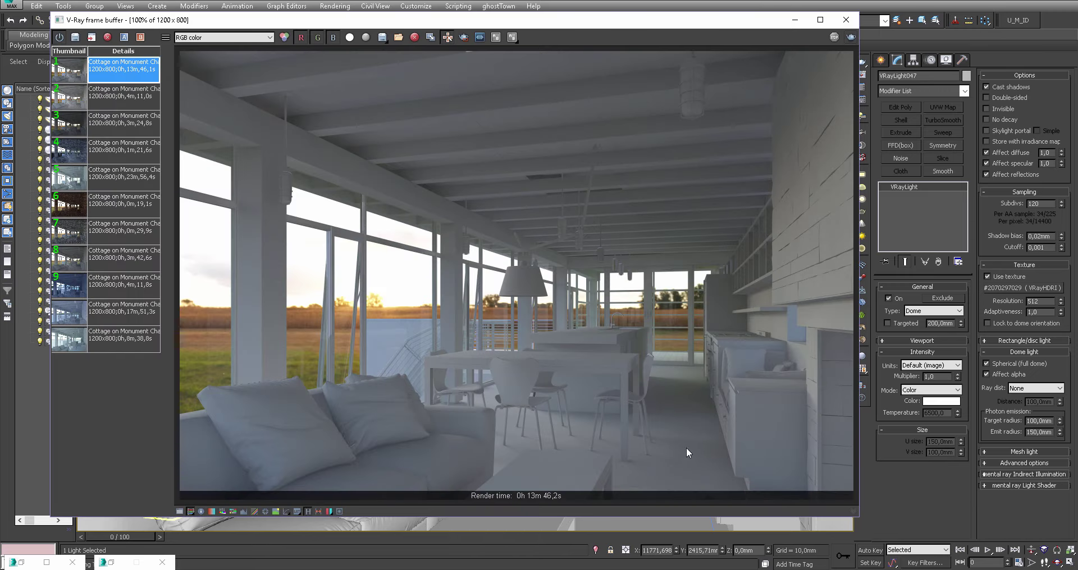